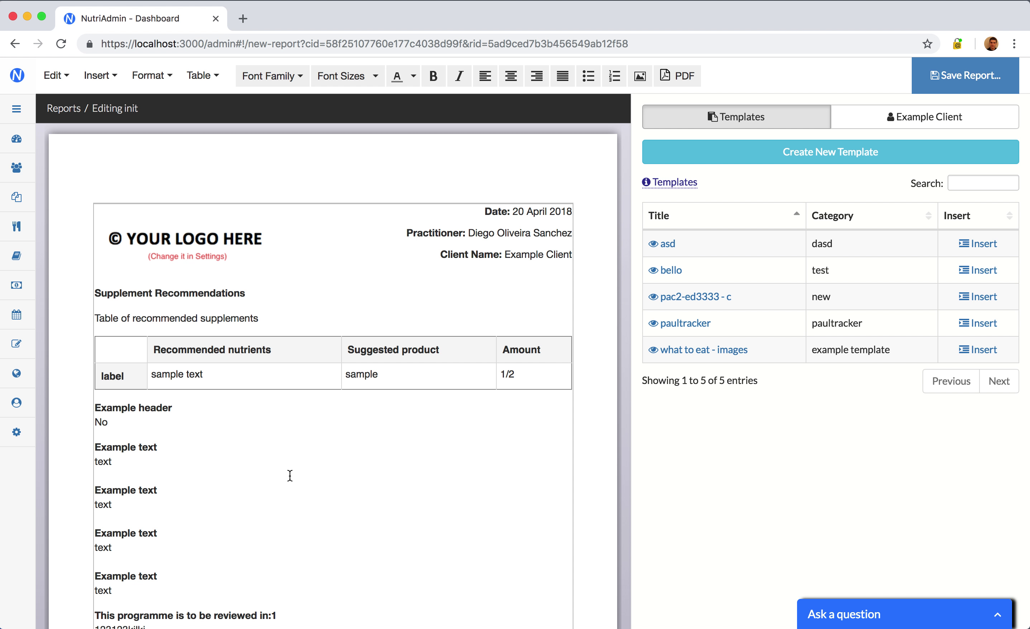
Step: Open the PDF download options over the report, then dismiss them
scroll(290, 473, "down", 4)
scroll(242, 555, "up", 4)
left_click(675, 77)
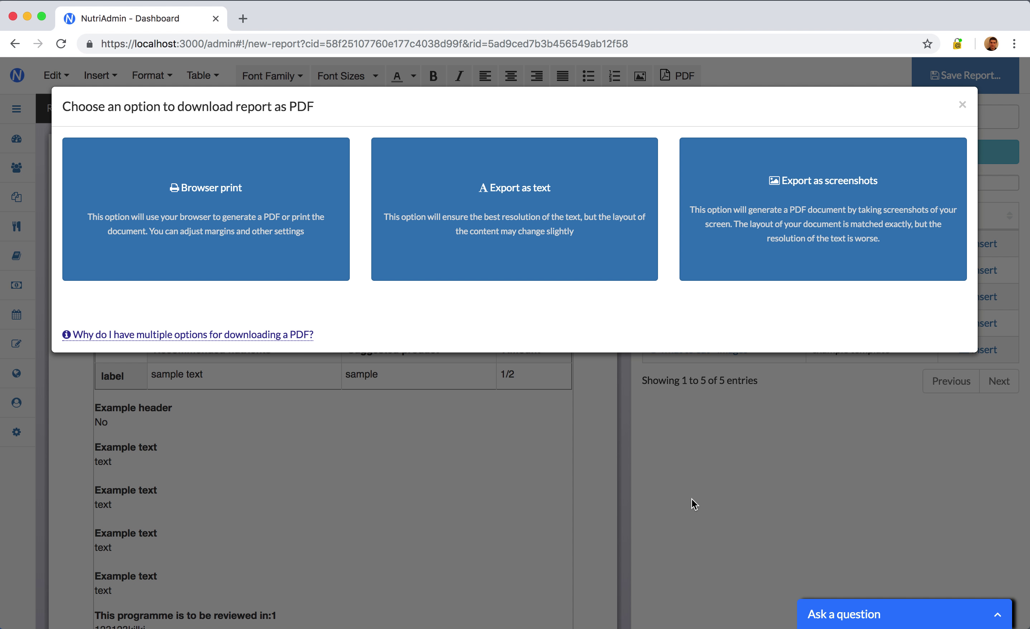
left_click(544, 449)
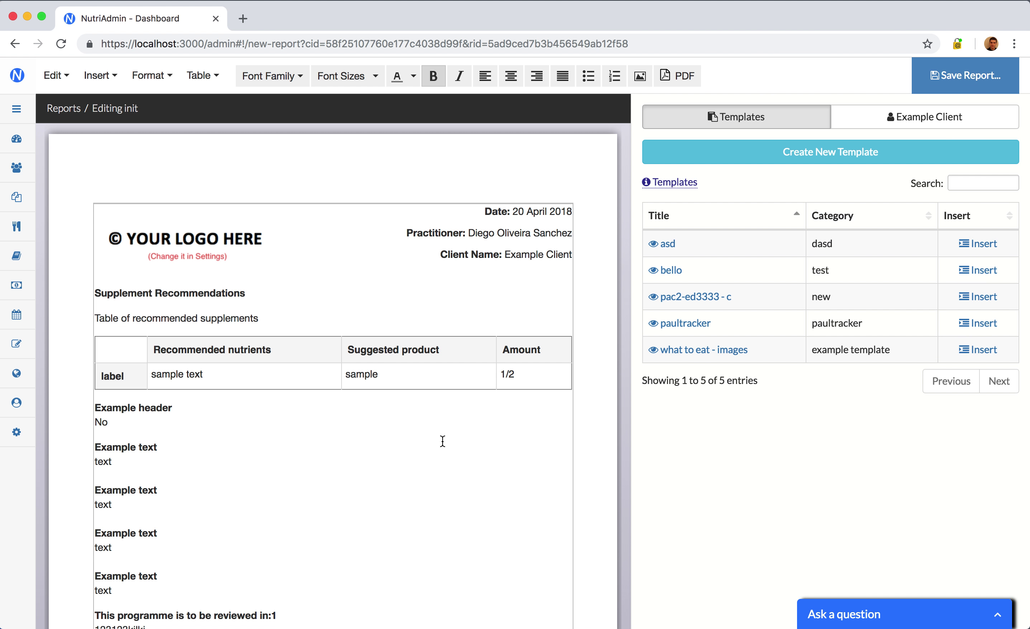
Step: Try several page zoom levels, return to 100%, and reopen the PDF download options
key("super+equal")
key("super+equal")
key("super+equal")
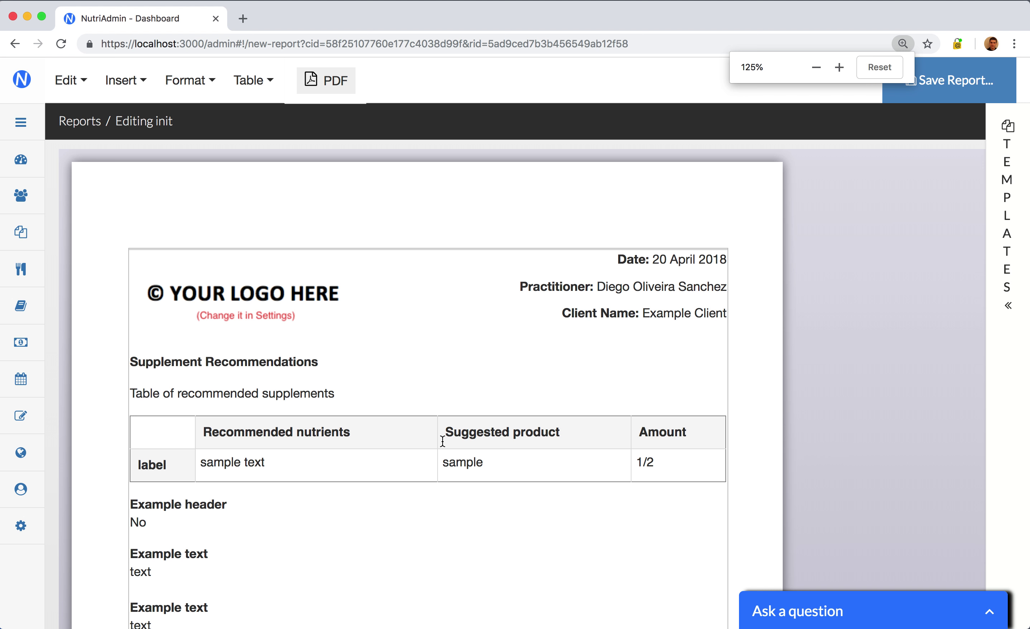
scroll(443, 441, "down", 3)
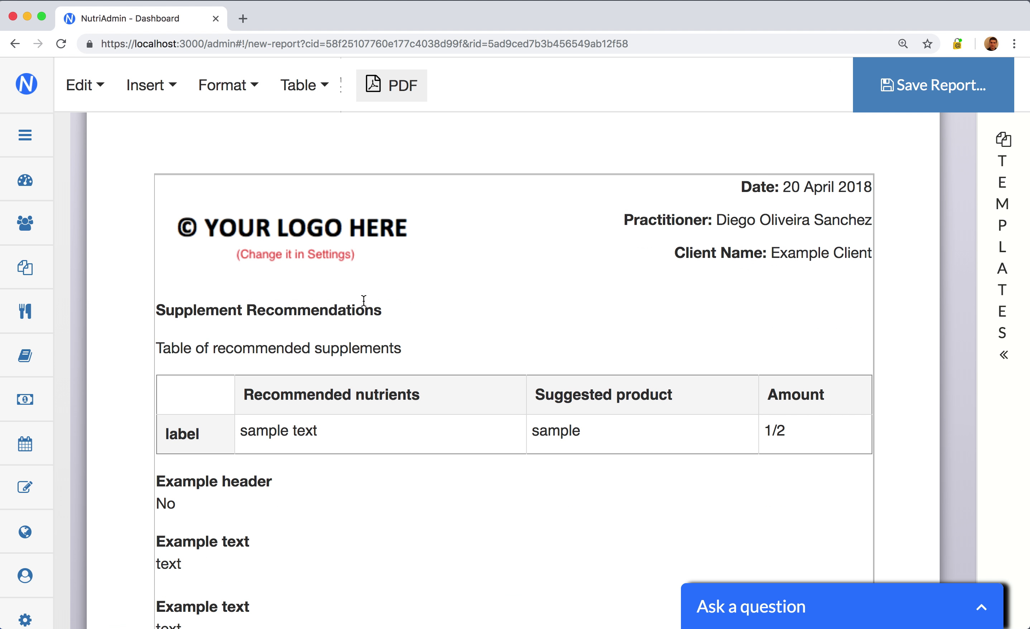
key("super+minus")
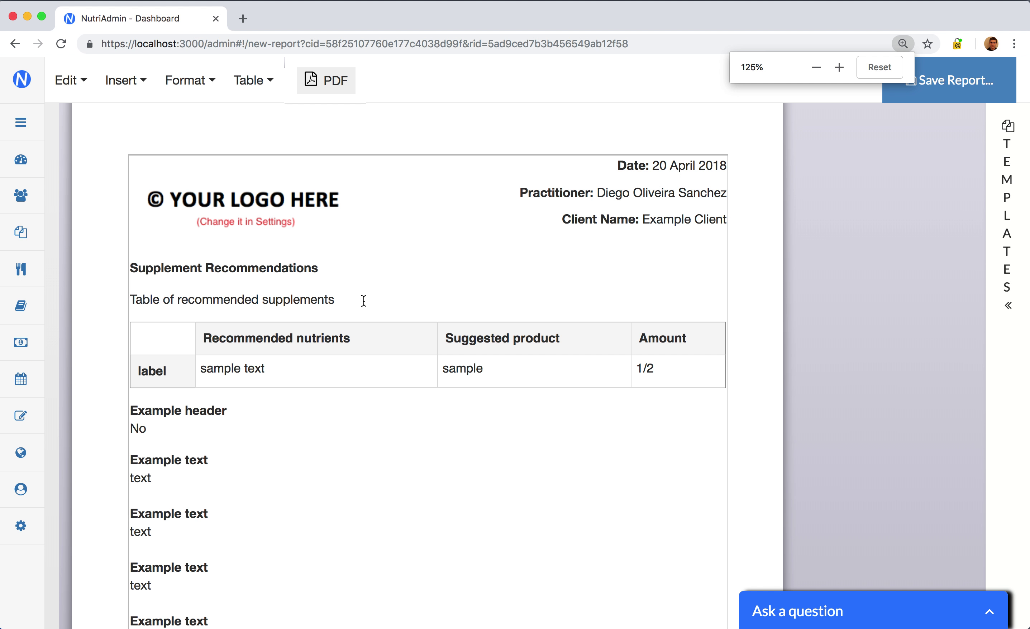
key("super+minus")
key("super+minus")
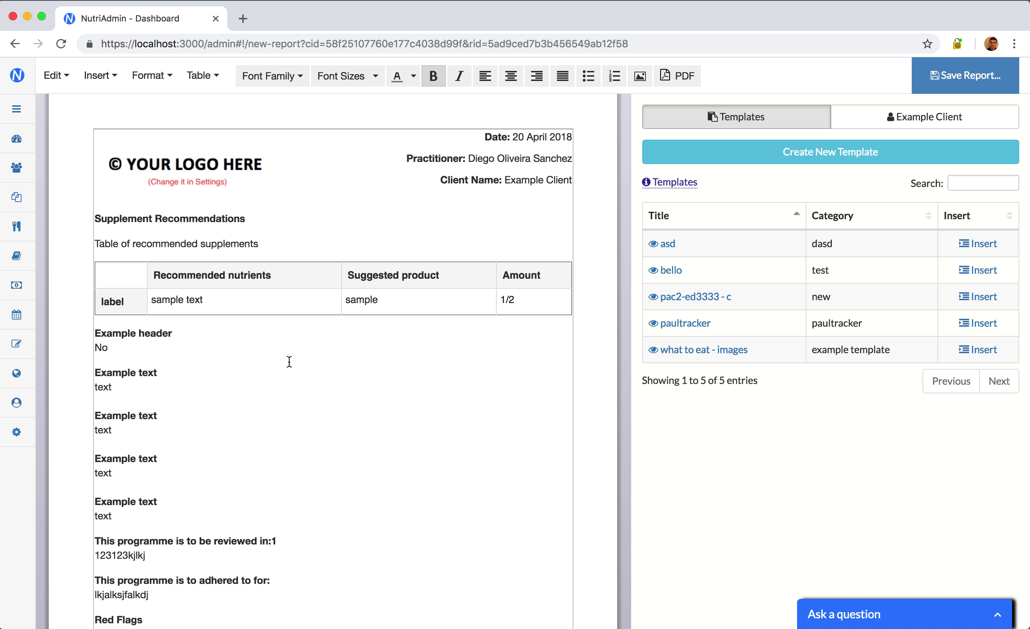
key("XF86AudioRaiseVolume")
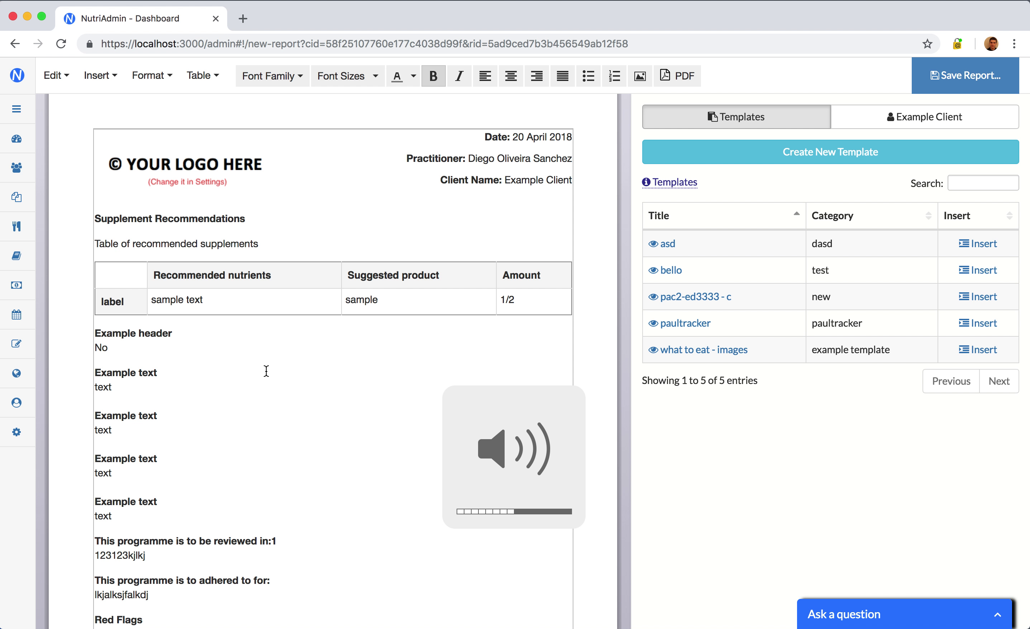
key("super+minus")
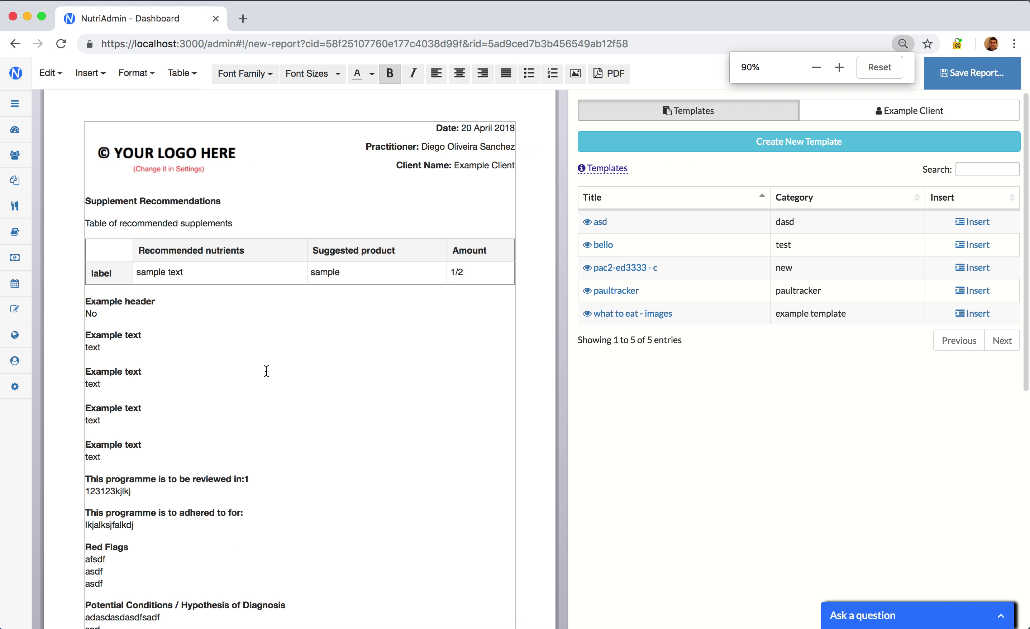
key("super+equal")
scroll(369, 221, "up", 1)
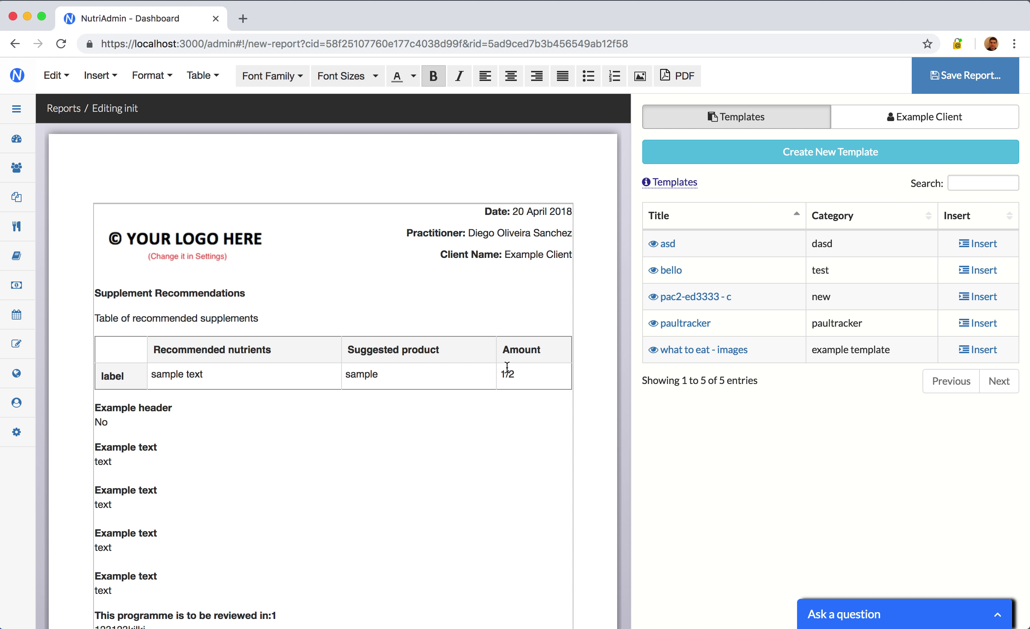
left_click(684, 80)
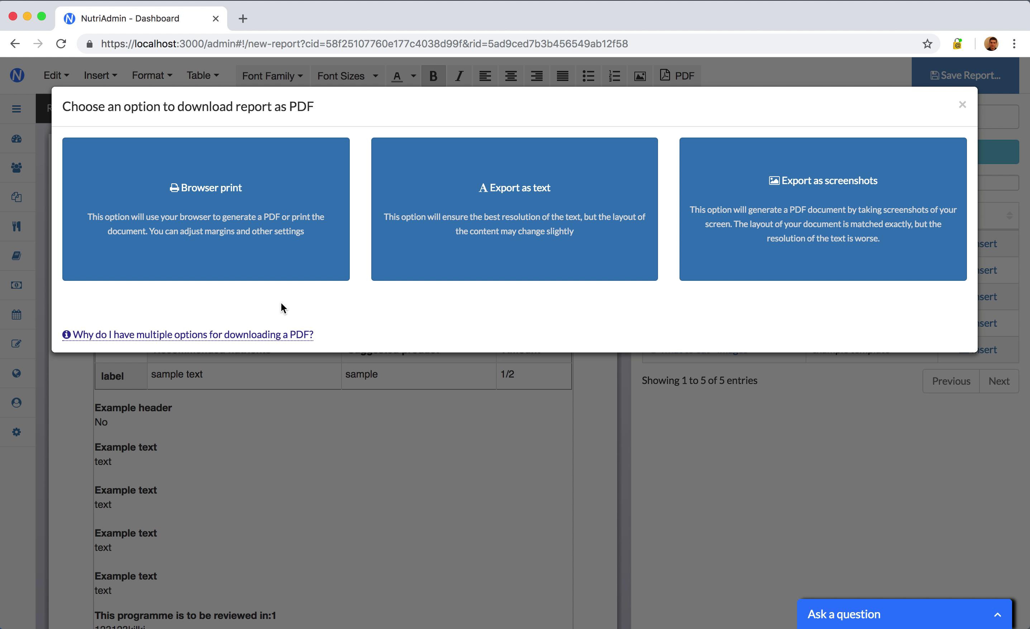
Step: Print the report through the browser, trying custom pages 2-3 before choosing All pages
left_click(235, 227)
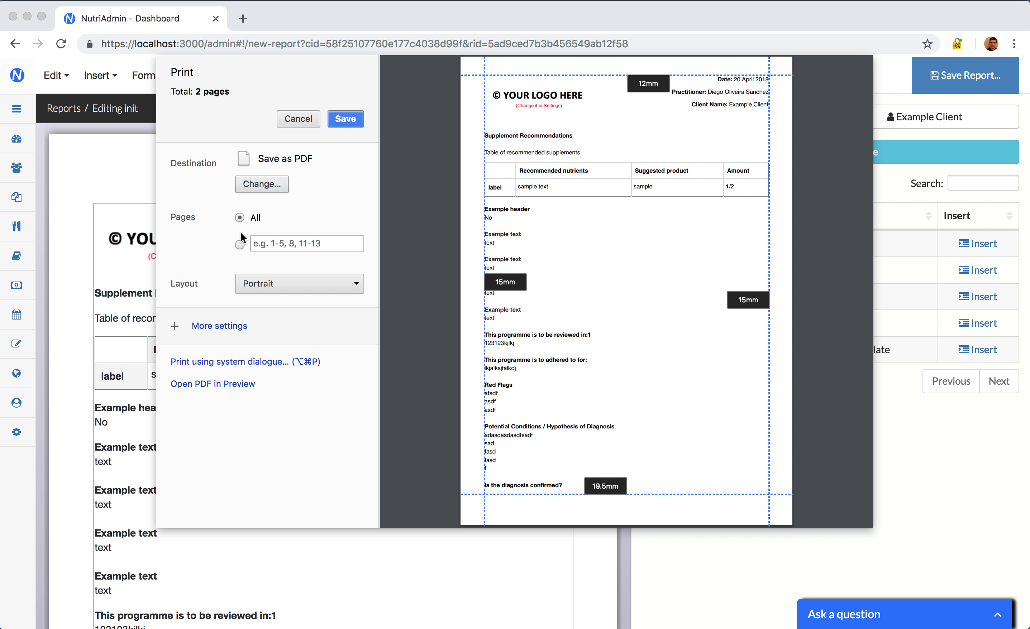
left_click(239, 244)
type("2-3")
left_click(239, 245)
left_click(279, 243)
key("shift+Left")
key("shift+Left")
key("shift+Left")
key("BackSpace")
type("1")
left_click(245, 220)
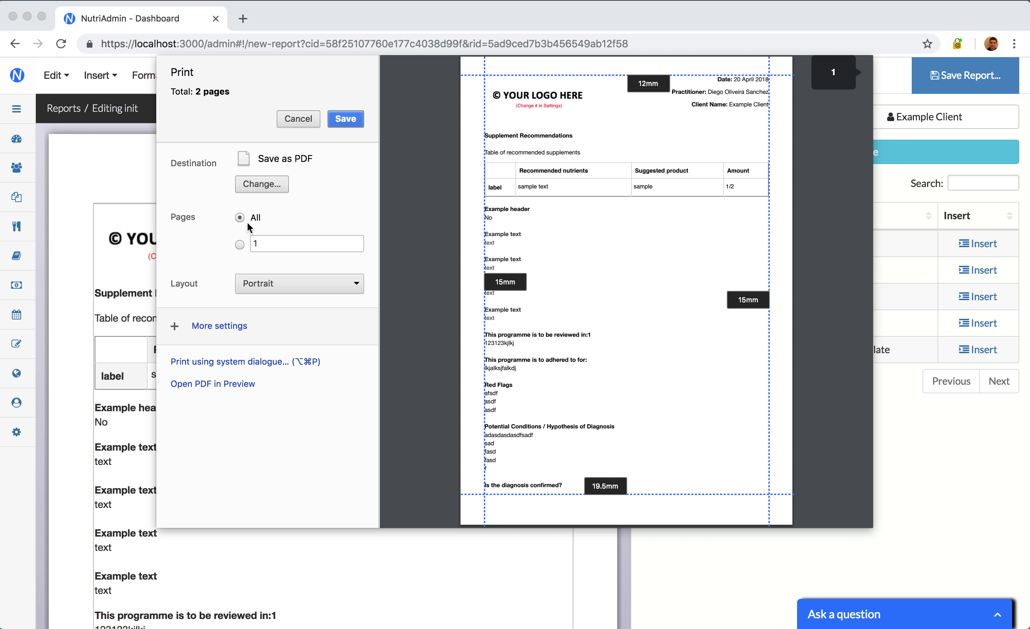
Step: Switch the layout to Landscape and back to Portrait, then reveal More settings
left_click(248, 284)
left_click(247, 298)
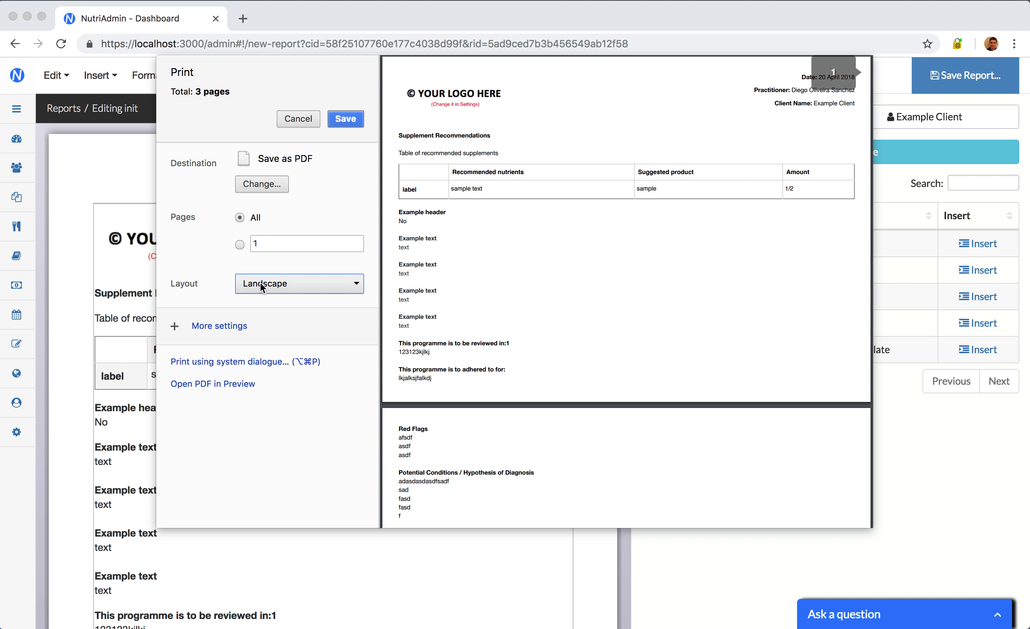
left_click(260, 282)
left_click(253, 270)
left_click(215, 326)
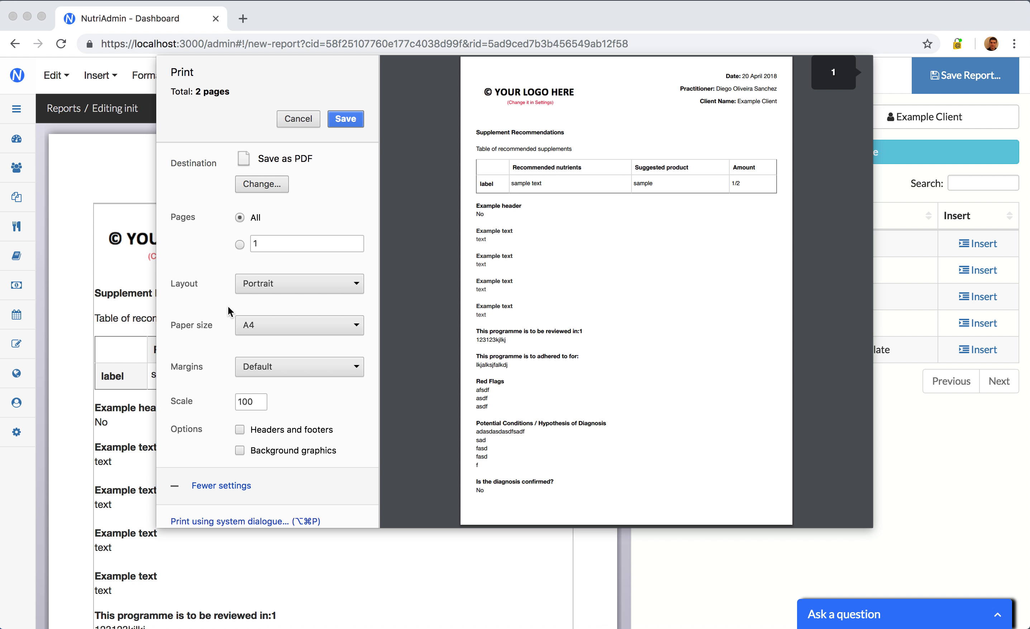
Step: Keep A4 paper size and try Minimum margins before returning to Default
left_click(286, 327)
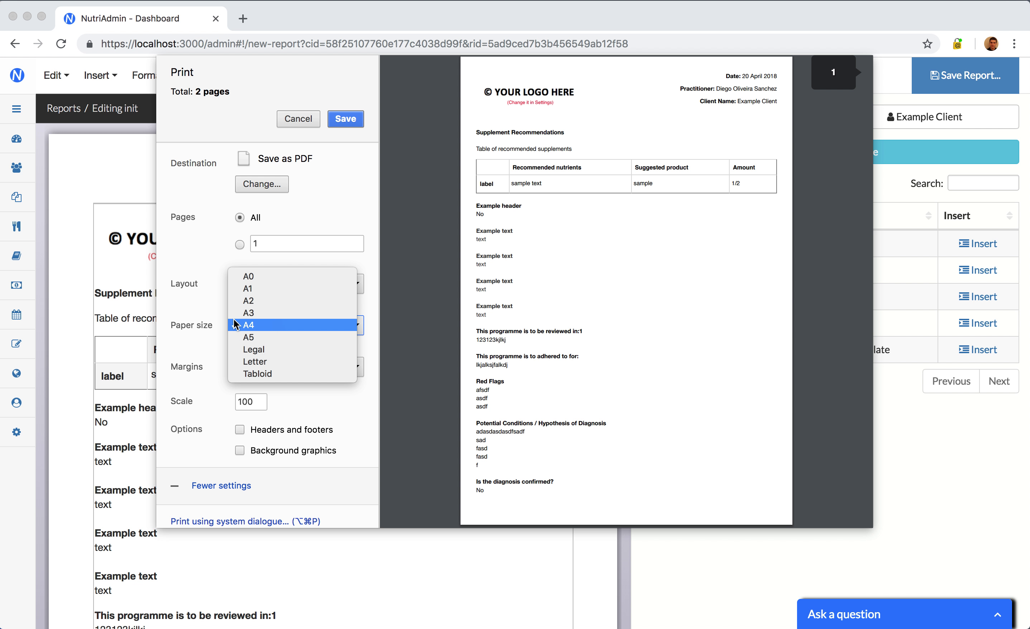
left_click(251, 327)
scroll(216, 348, "down", 2)
left_click(275, 340)
left_click(272, 367)
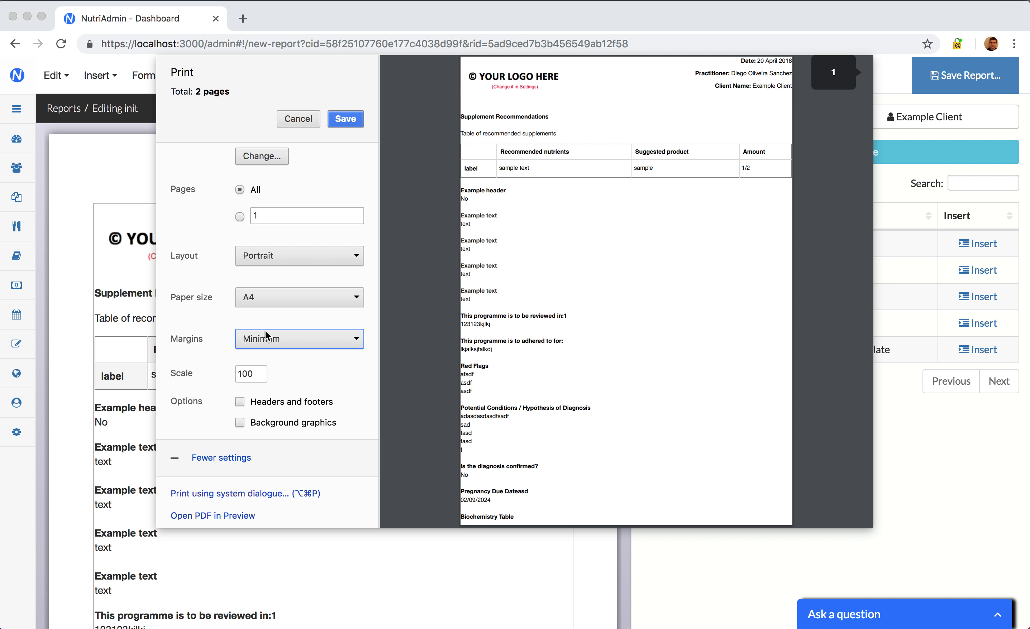
left_click(263, 334)
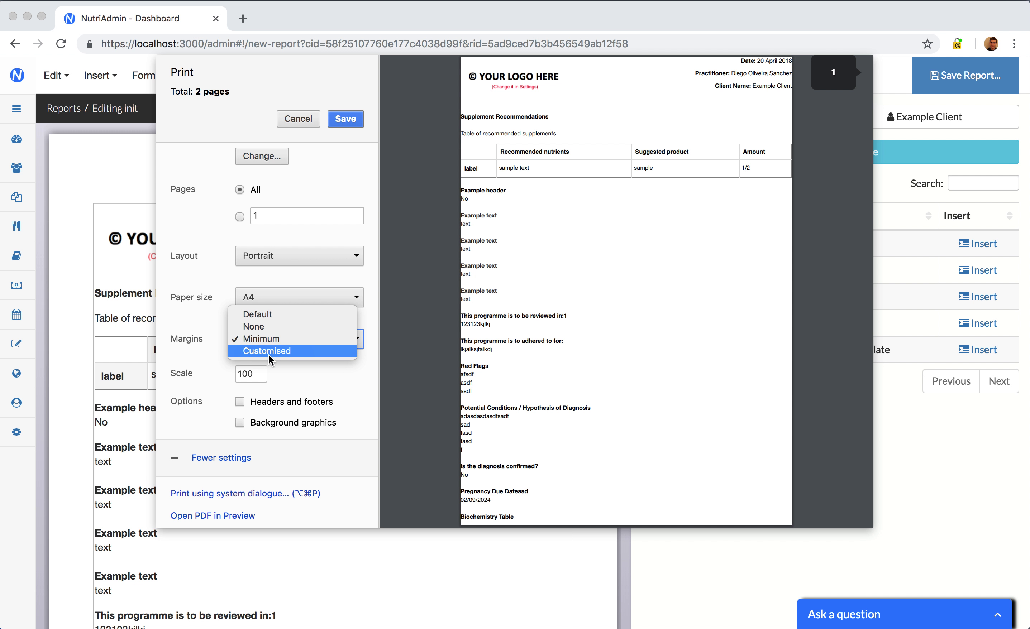
left_click(259, 320)
left_click(315, 343)
Step: Switch margins to Customised and drag the left and bottom margin guides
left_click(301, 375)
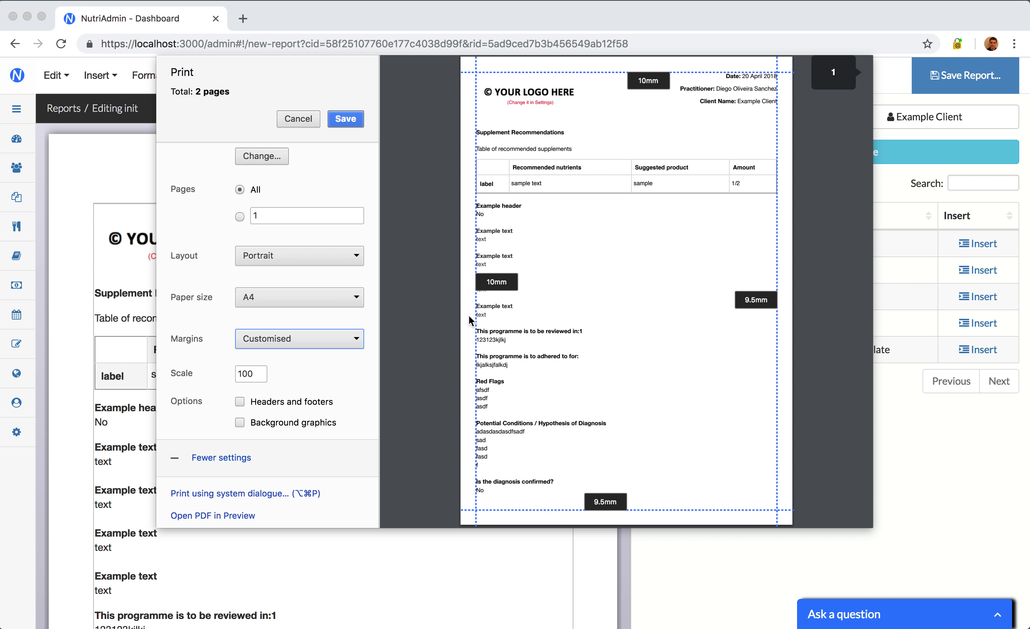
mouse_move(472, 320)
left_mouse_down()
mouse_move(512, 313)
mouse_move(472, 315)
left_mouse_up()
left_click_drag(654, 510, 675, 485)
Step: Raise the bottom margin to 34 mm and widen the left margin slightly
scroll(643, 400, "down", 10)
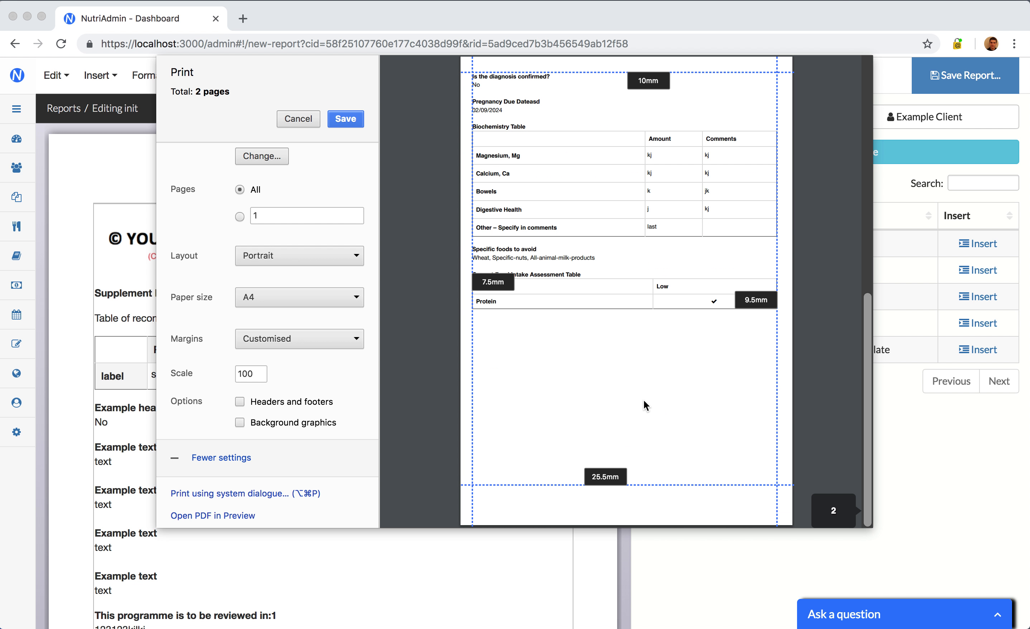
scroll(644, 401, "up", 10)
scroll(643, 401, "down", 5)
scroll(644, 401, "up", 10)
scroll(643, 400, "down", 8)
scroll(593, 224, "up", 3)
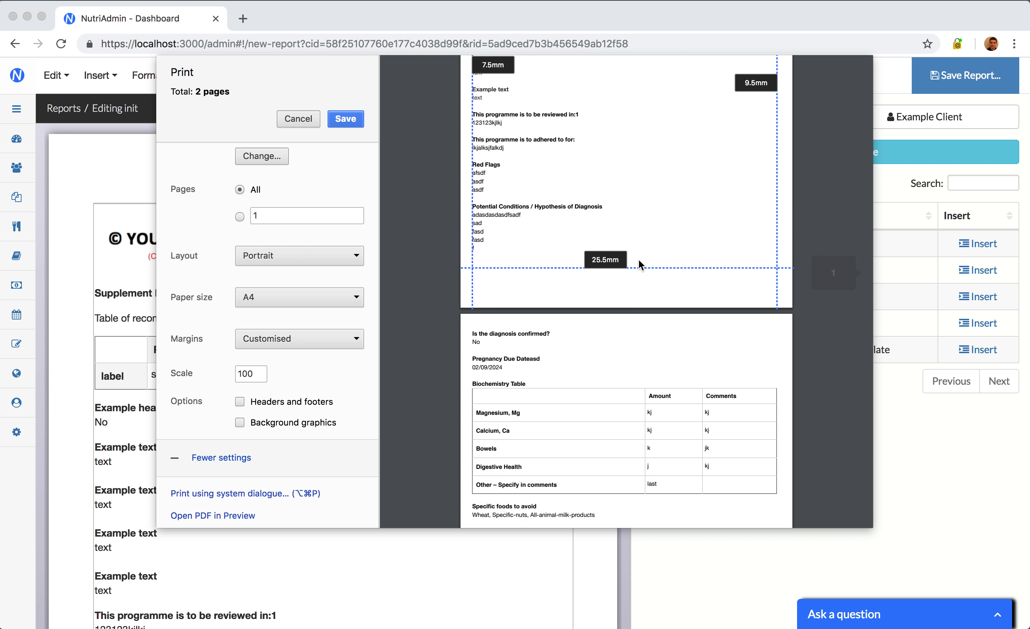
scroll(634, 287, "down", 2)
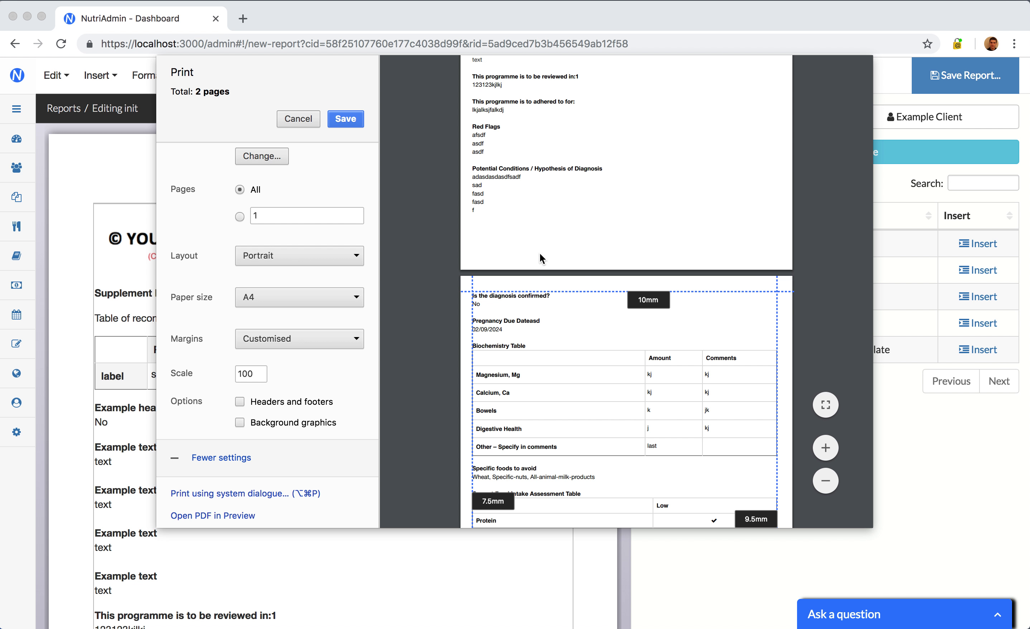
scroll(537, 251, "up", 2)
left_click_drag(554, 279, 554, 265)
scroll(524, 192, "up", 5)
left_click_drag(472, 232, 477, 232)
Step: Try print scales of 90, 89 and 50
double_click(251, 372)
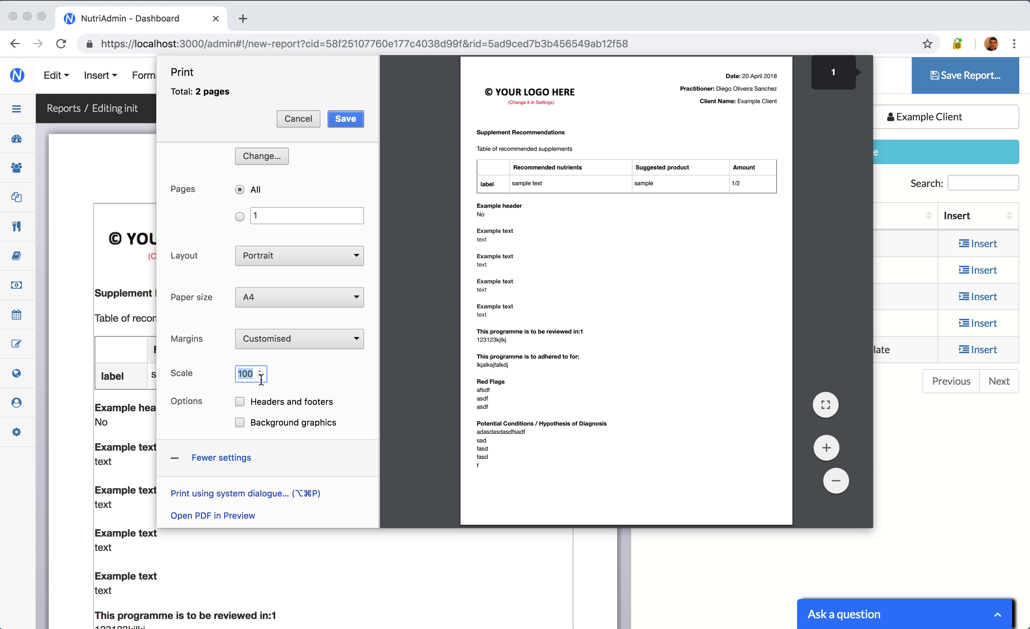
type("90")
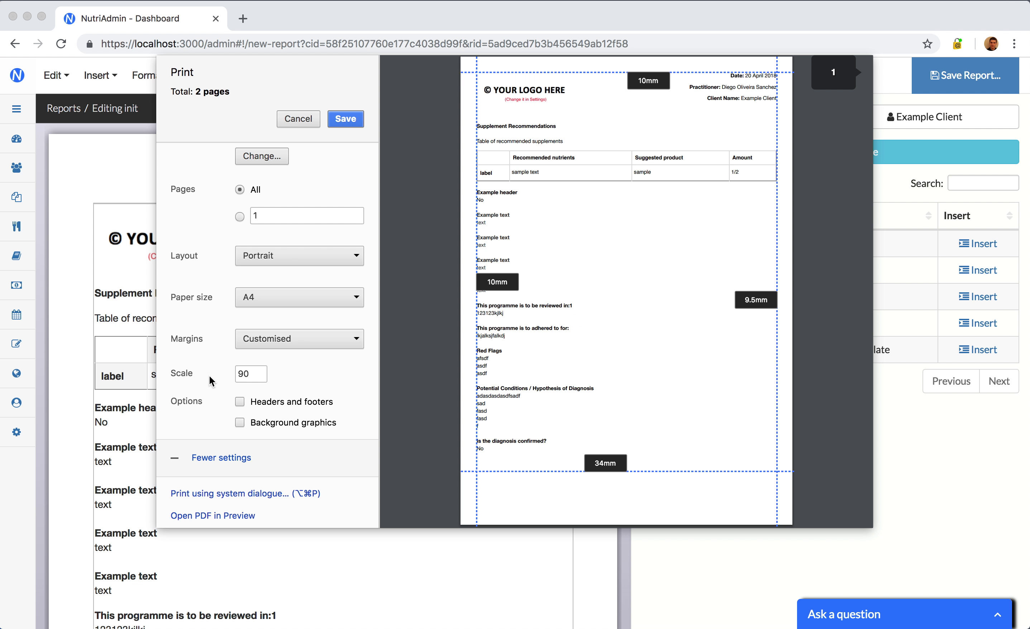
left_click(259, 376)
double_click(246, 373)
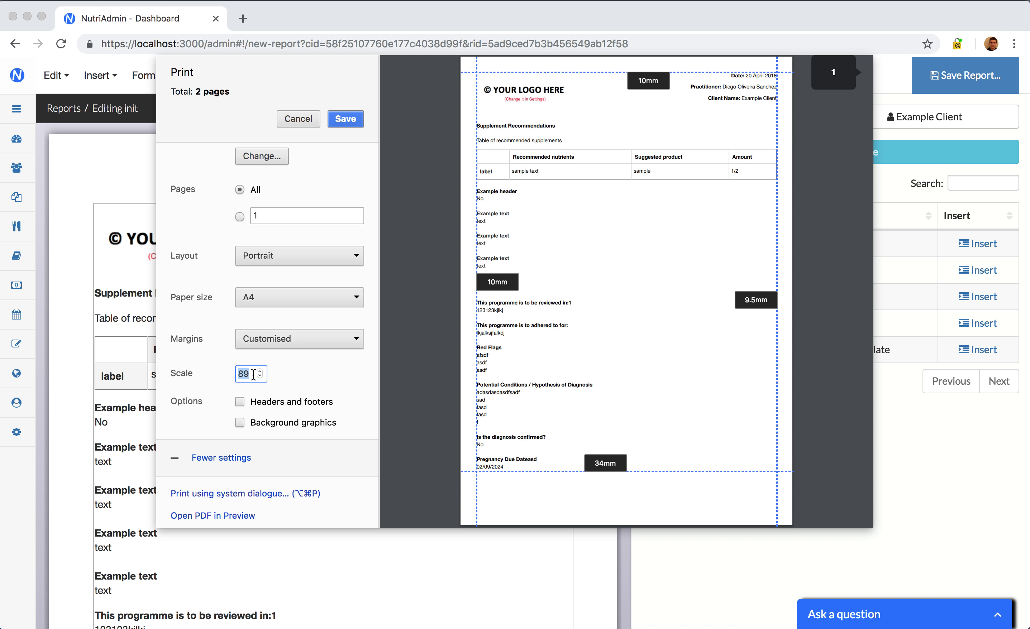
type("50")
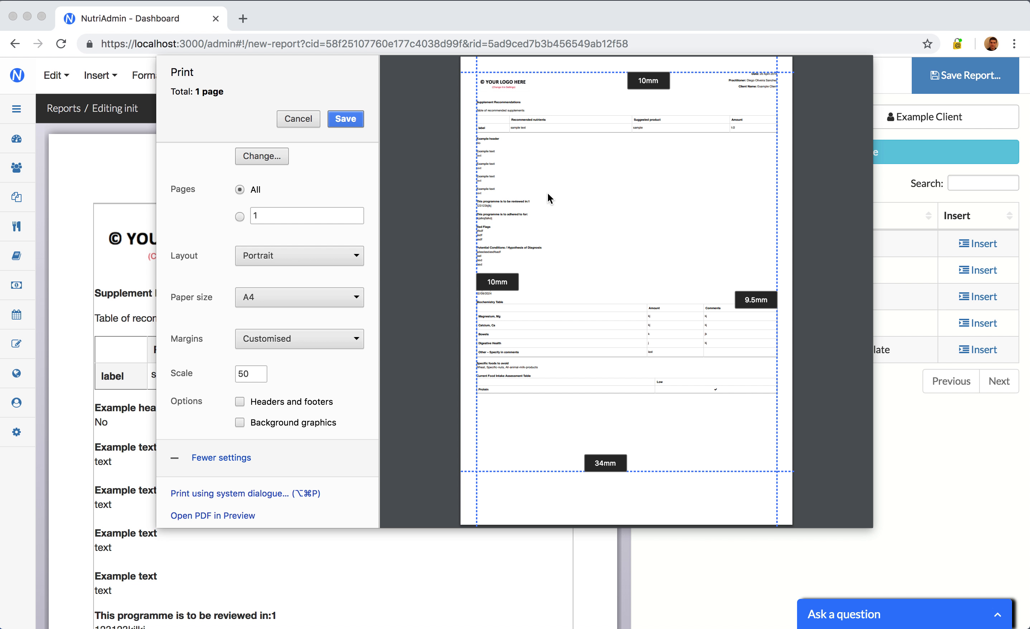
Step: Apply scale 90, then settle on a print scale of 110
double_click(250, 374)
type("90")
left_click(298, 371)
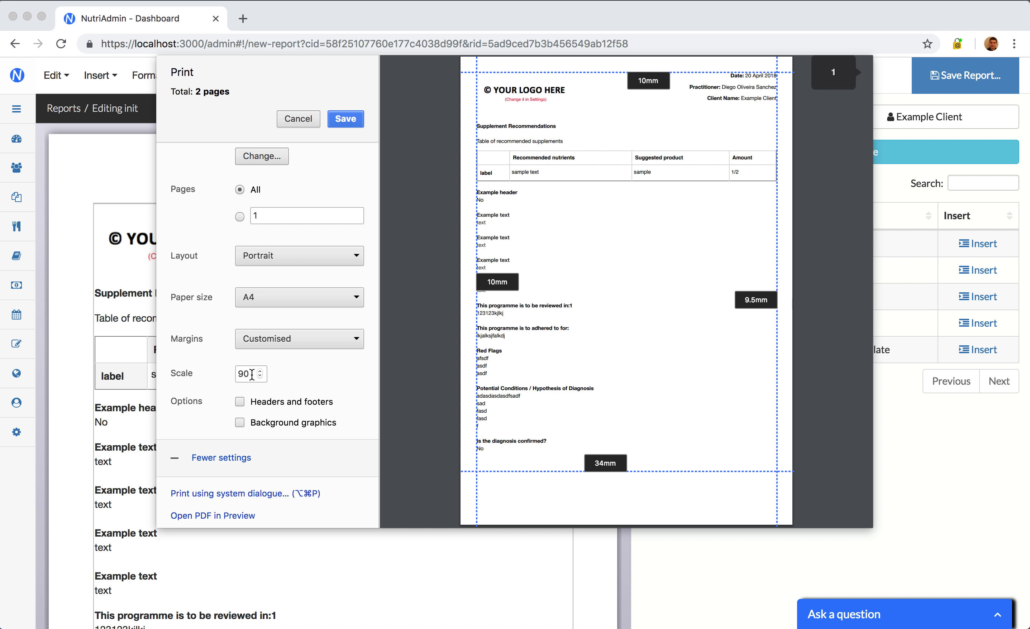
double_click(252, 374)
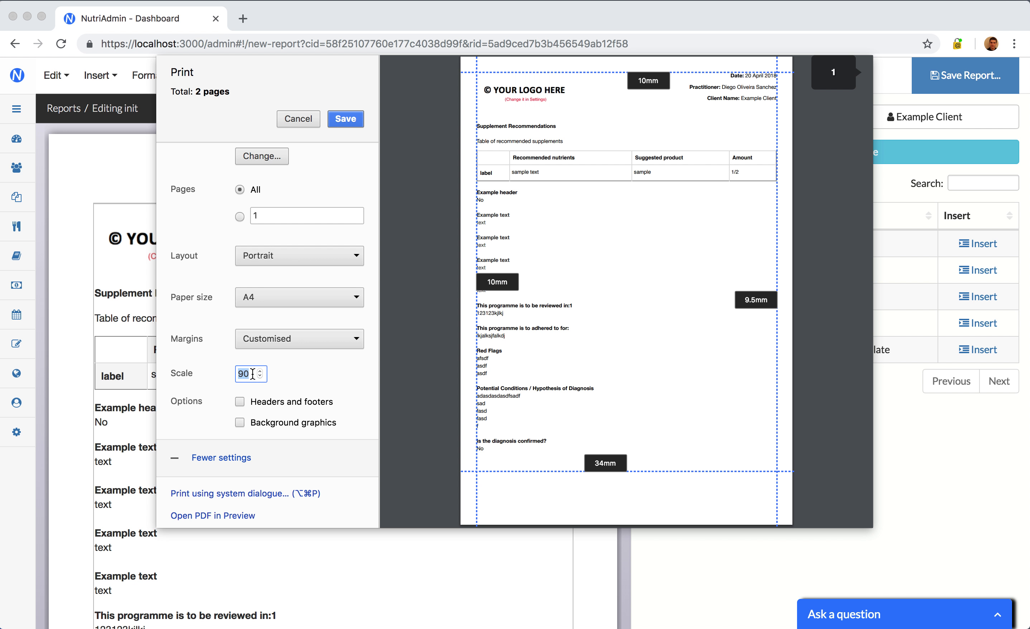
type("110")
left_click(321, 386)
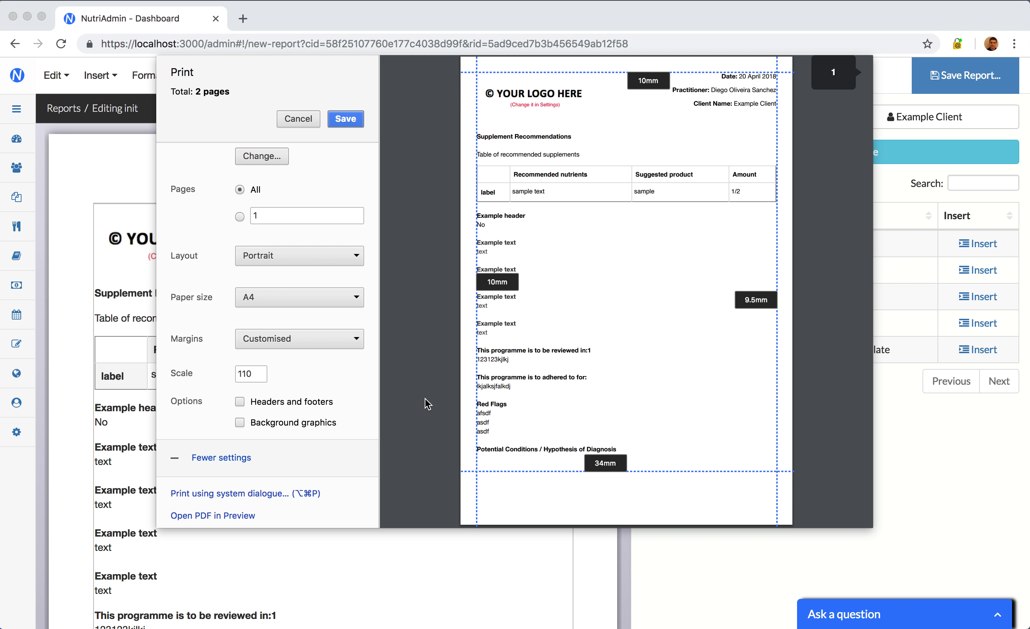
scroll(427, 404, "down", 10)
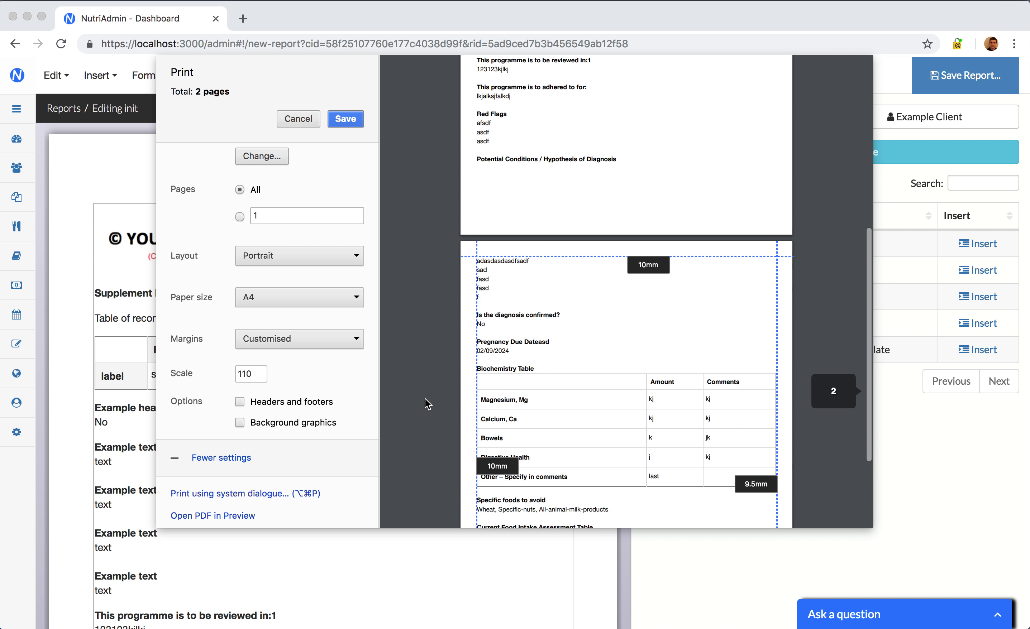
scroll(427, 404, "up", 10)
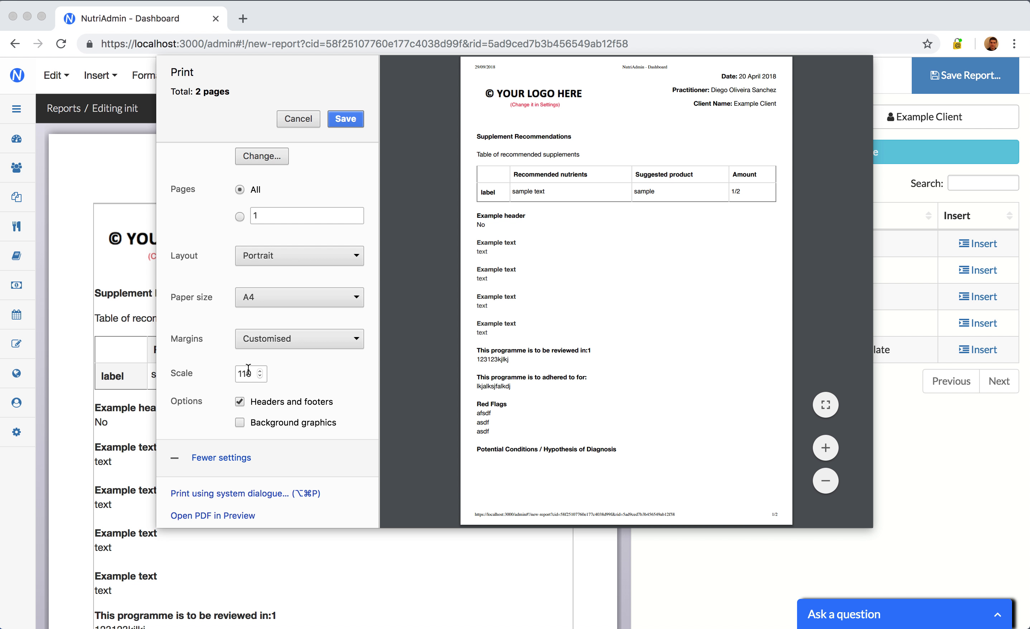
Step: Enable background graphics, review the preview pages, and close the print dialog
left_click(243, 422)
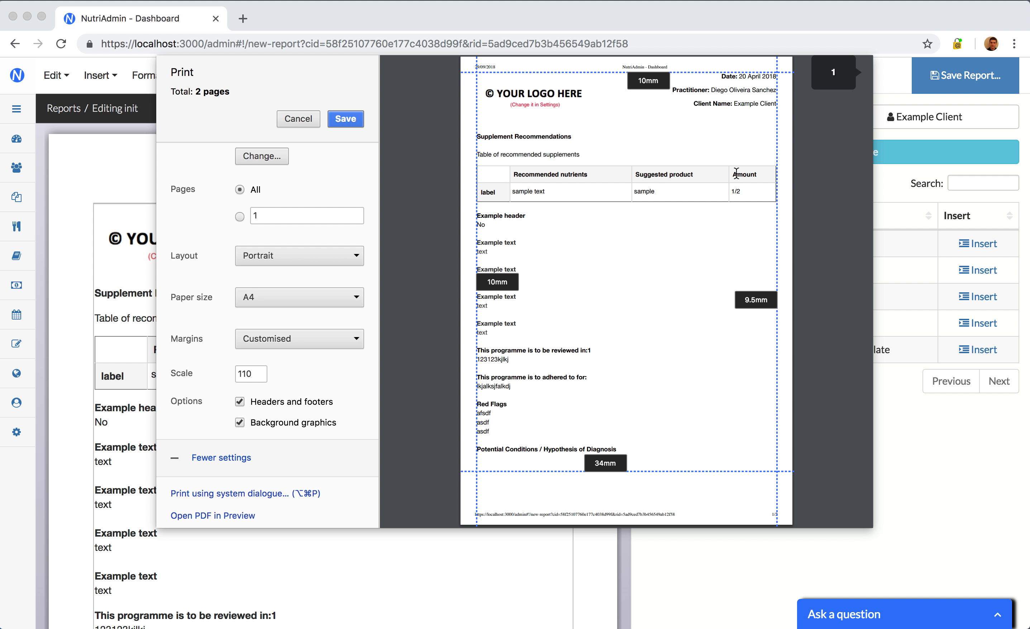
scroll(502, 376, "down", 15)
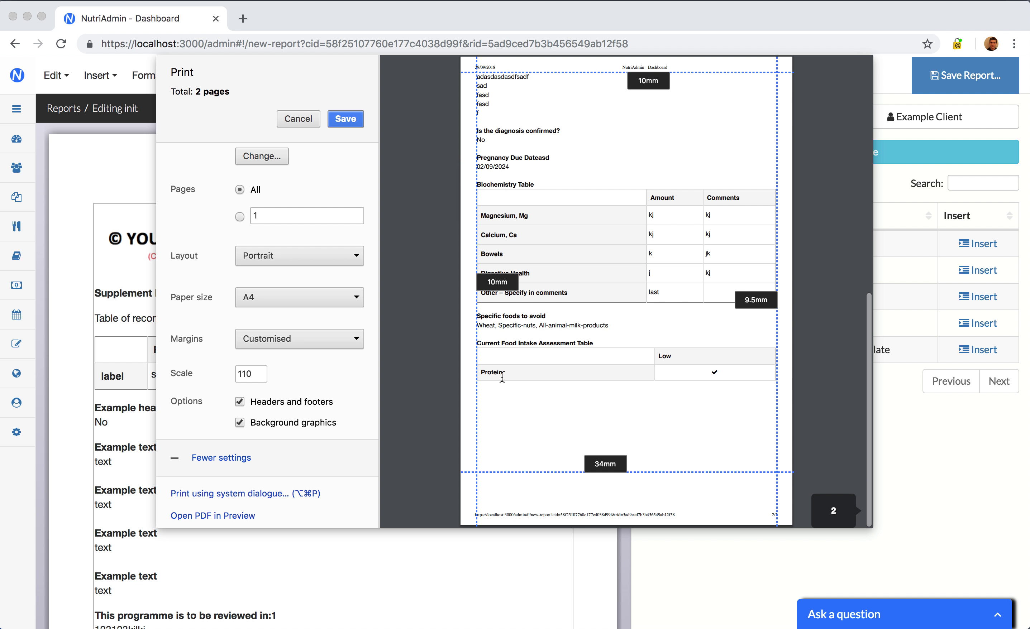
scroll(278, 411, "down", 1)
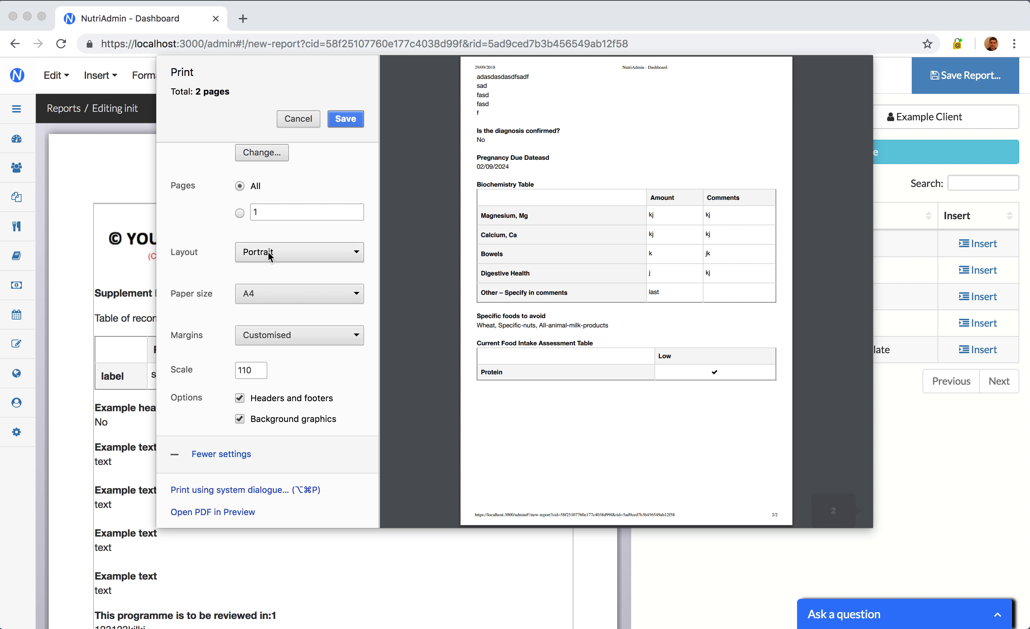
scroll(273, 228, "up", 2)
scroll(273, 228, "down", 2)
scroll(266, 296, "up", 2)
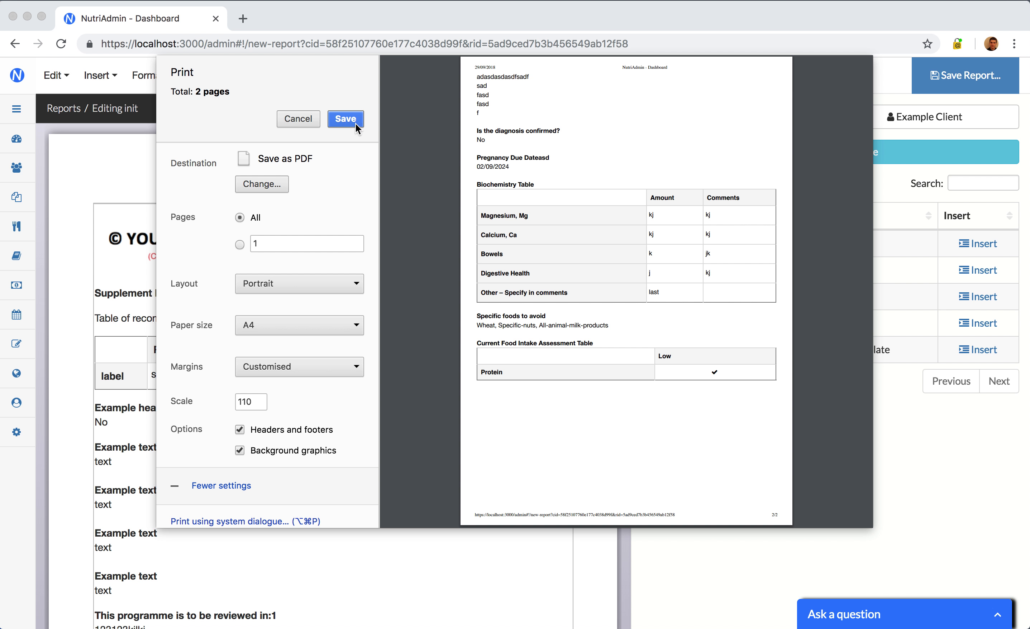
key("Escape")
Step: Open the PDF download options from the editor toolbar's PDF button
left_click(678, 75)
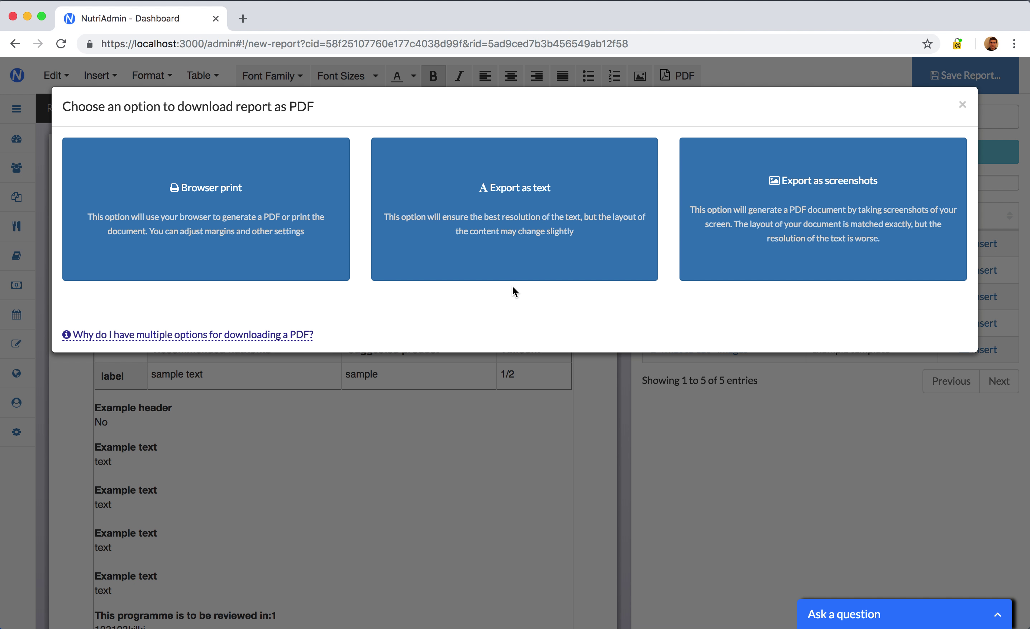
Step: Export the report as text and check init.pdf by selecting the word Wheat
left_click(522, 248)
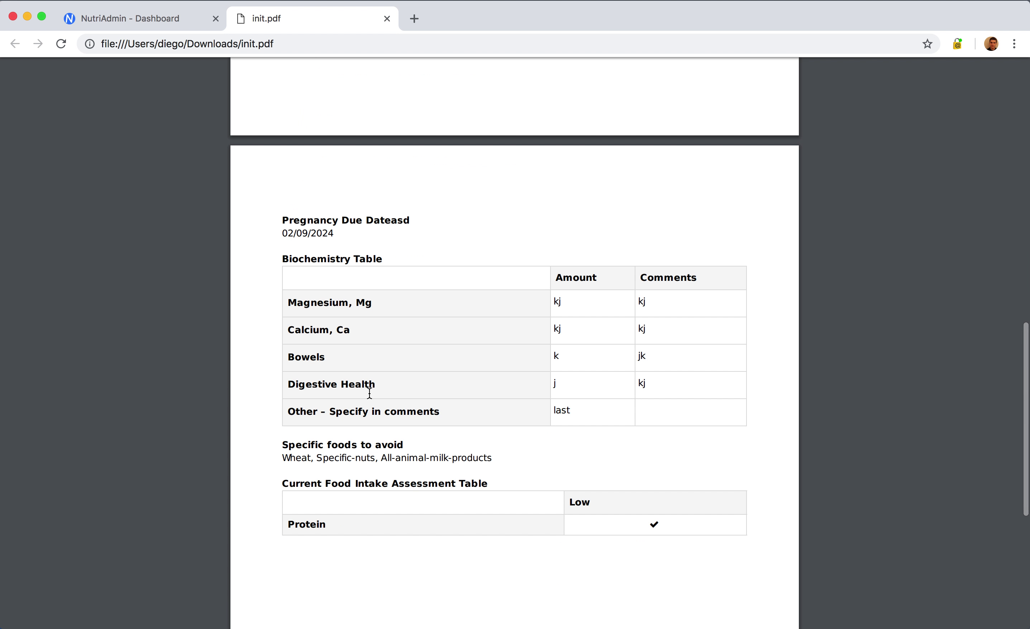
scroll(369, 393, "up", 1)
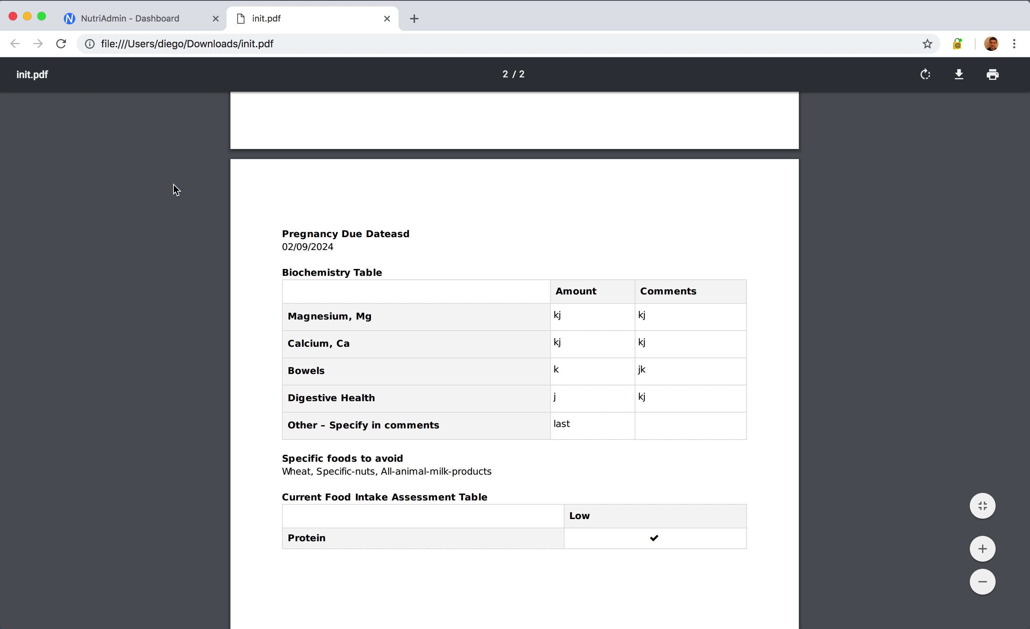
scroll(233, 294, "down", 2)
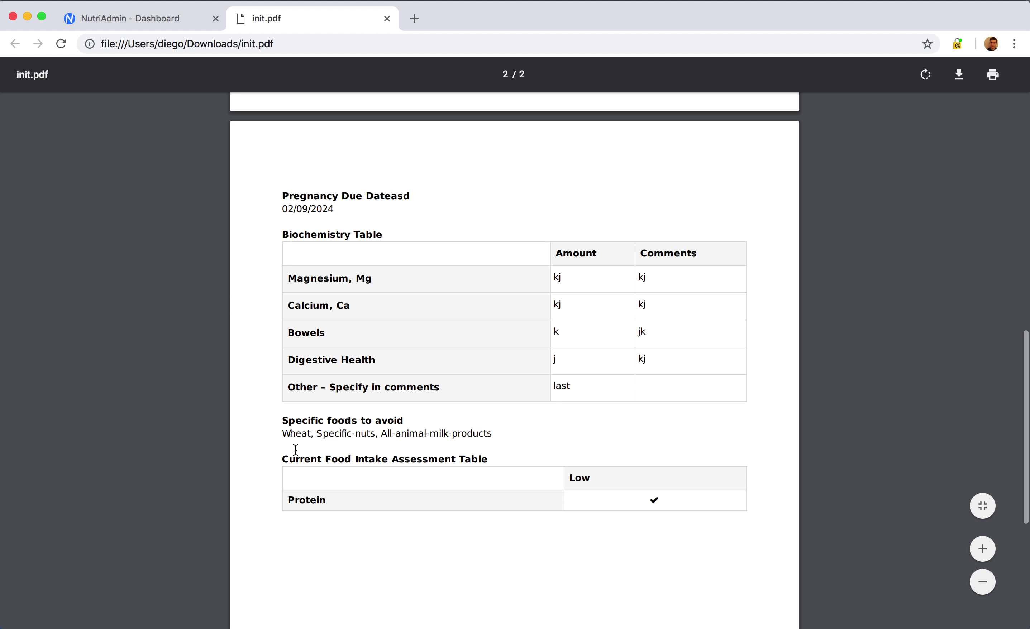
mouse_move(283, 432)
left_mouse_down()
mouse_move(311, 433)
mouse_move(285, 432)
left_mouse_up()
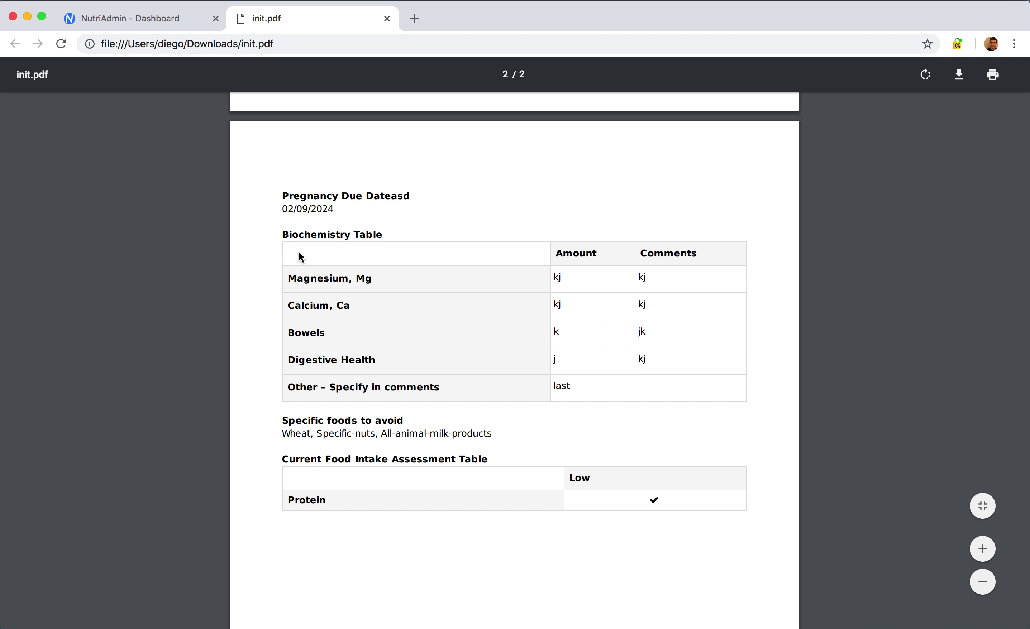
scroll(300, 271, "up", 10)
scroll(301, 254, "up", 9)
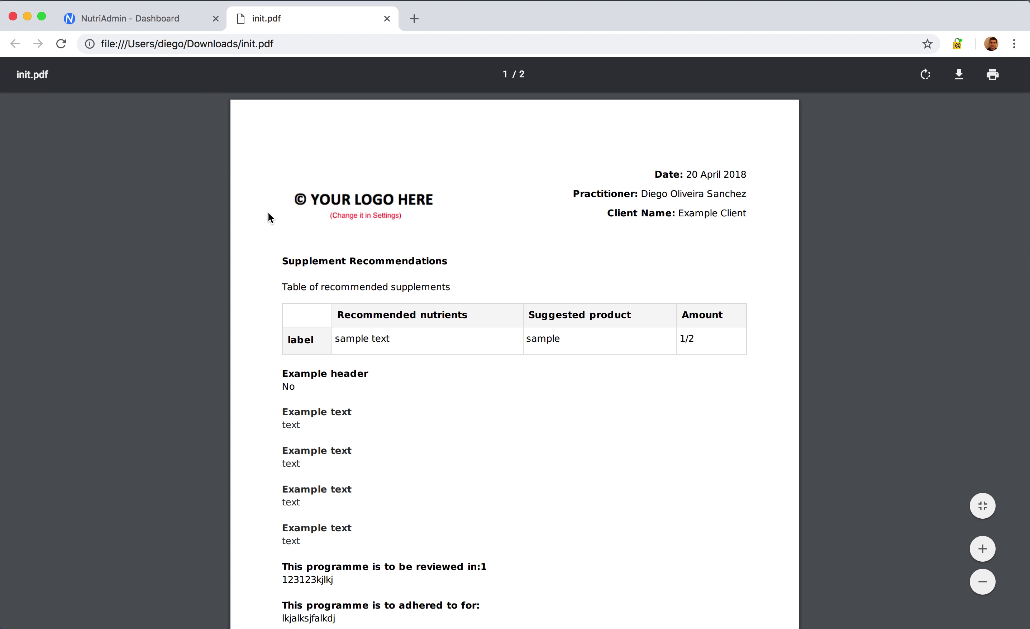
Step: Close the init.pdf tab and run Export as screenshots from the PDF options
left_click(387, 18)
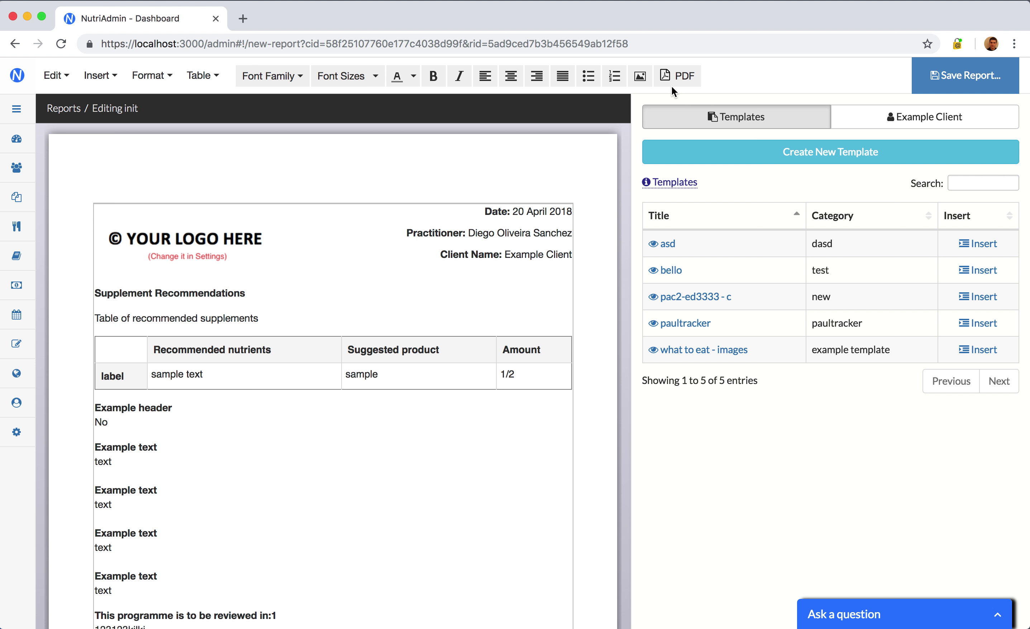
left_click(676, 77)
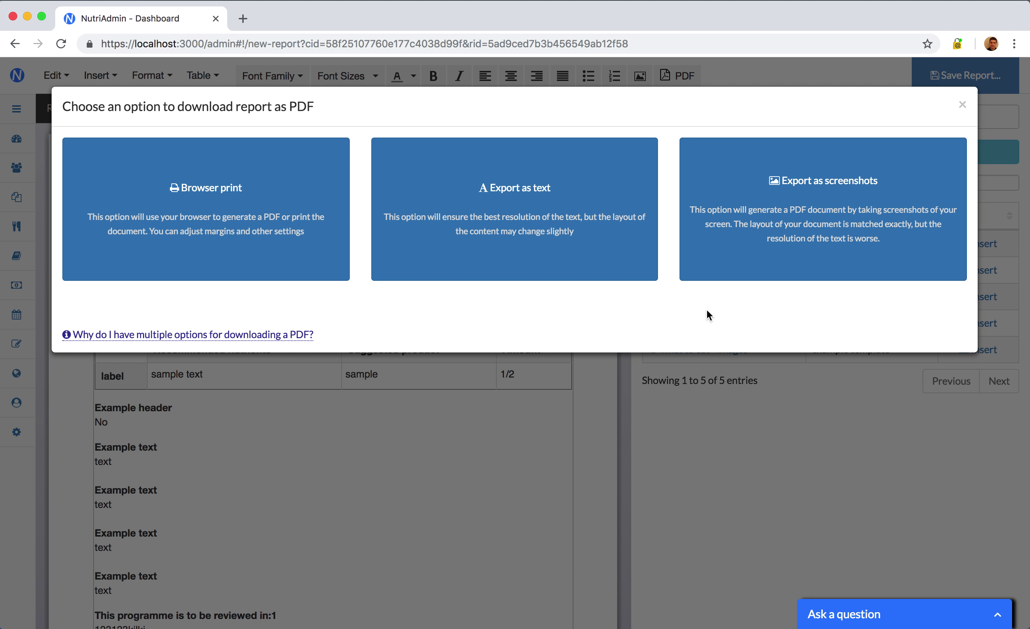
left_click(817, 201)
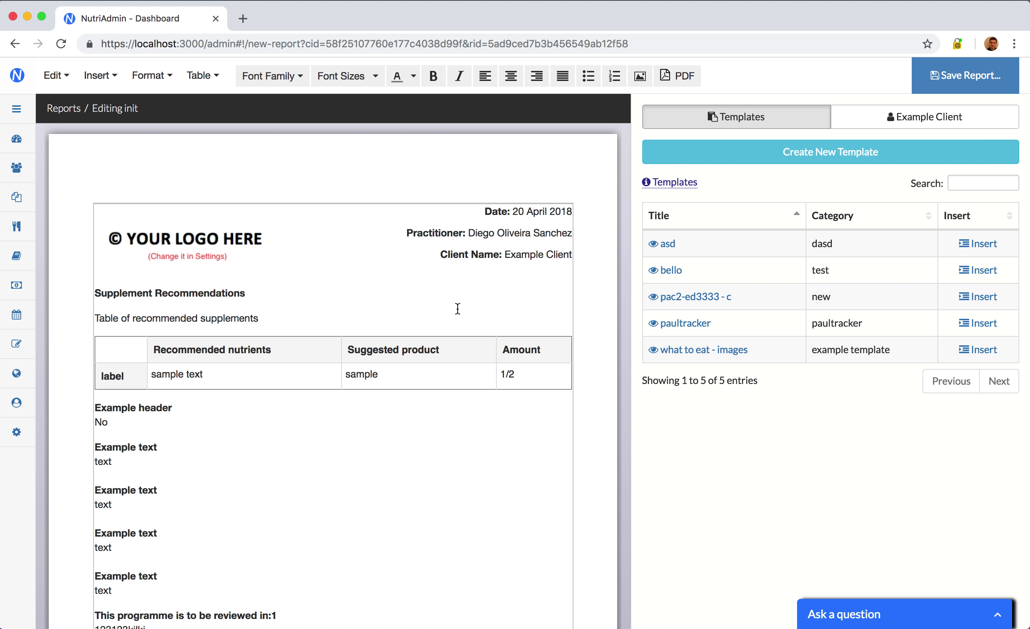
scroll(463, 298, "down", 15)
scroll(457, 308, "up", 5)
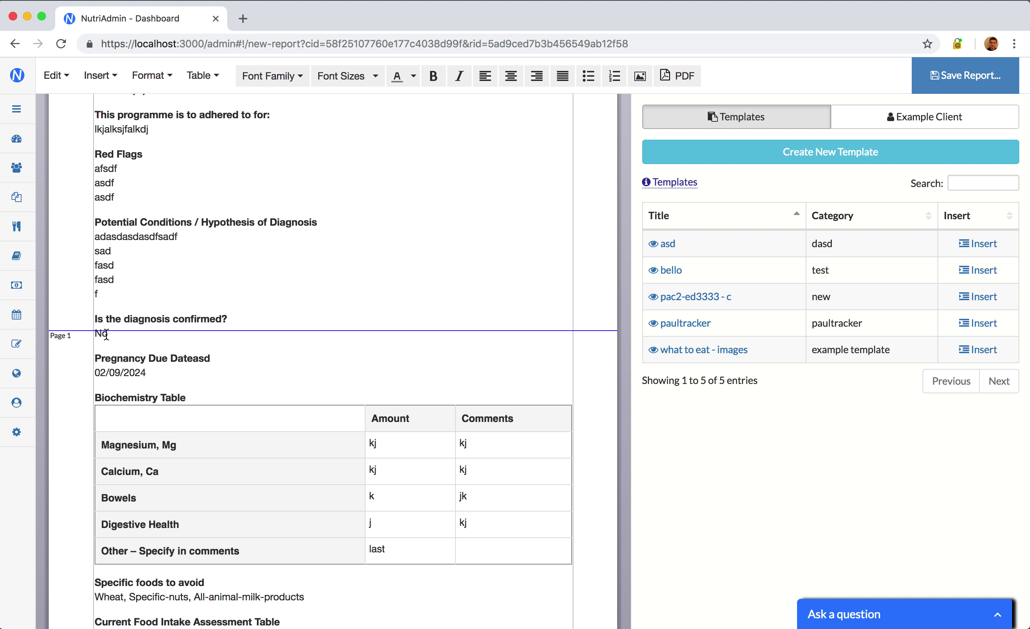
scroll(190, 254, "up", 15)
Step: Rerun Export as screenshots and scroll report_09-29-2018 4_02pm.pdf to page 1's end
left_click(685, 77)
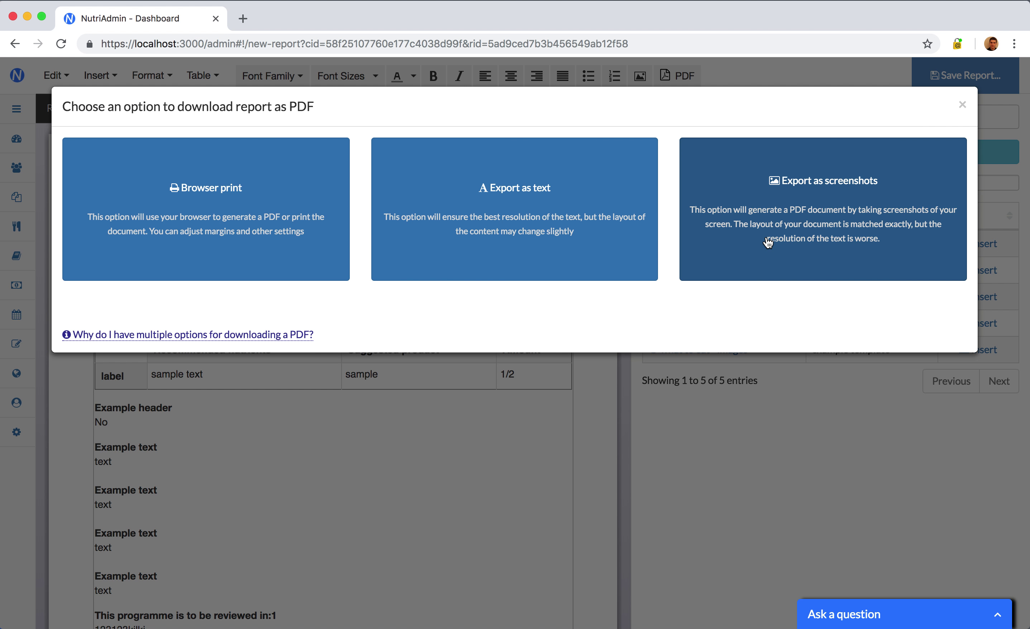
left_click(766, 237)
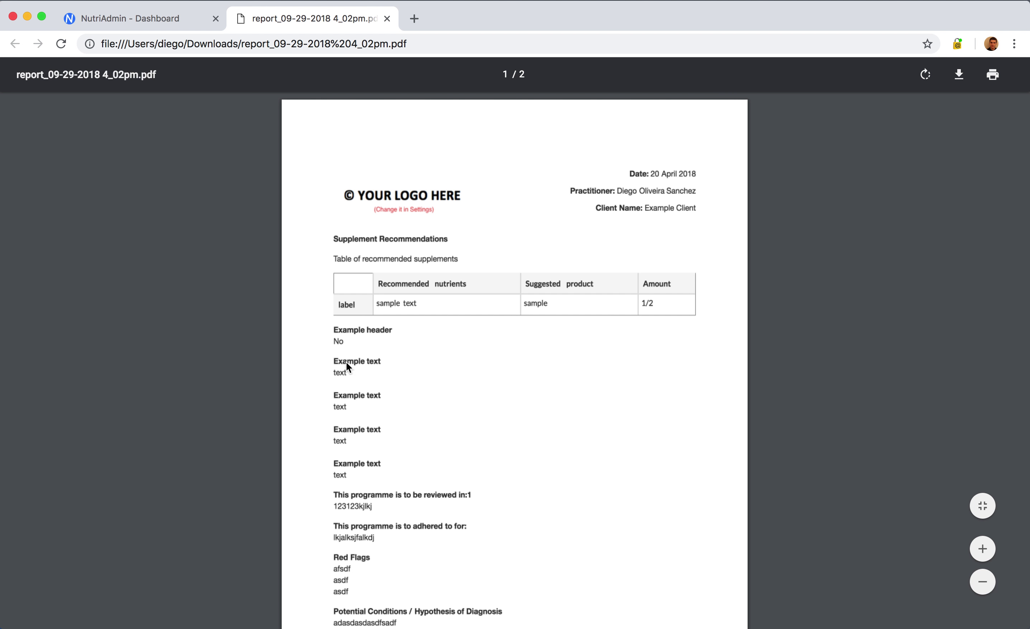
scroll(339, 363, "down", 7)
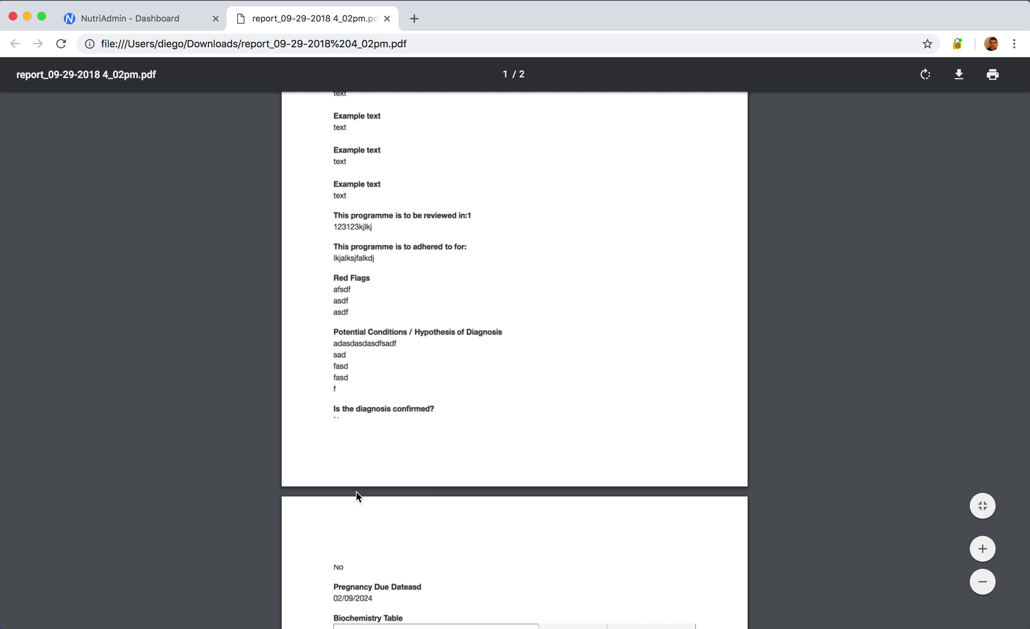
Step: Insert a blank line after 'f' so 'Is the diagnosis confirmed?' starts page 2, then export as screenshots
left_click(178, 18)
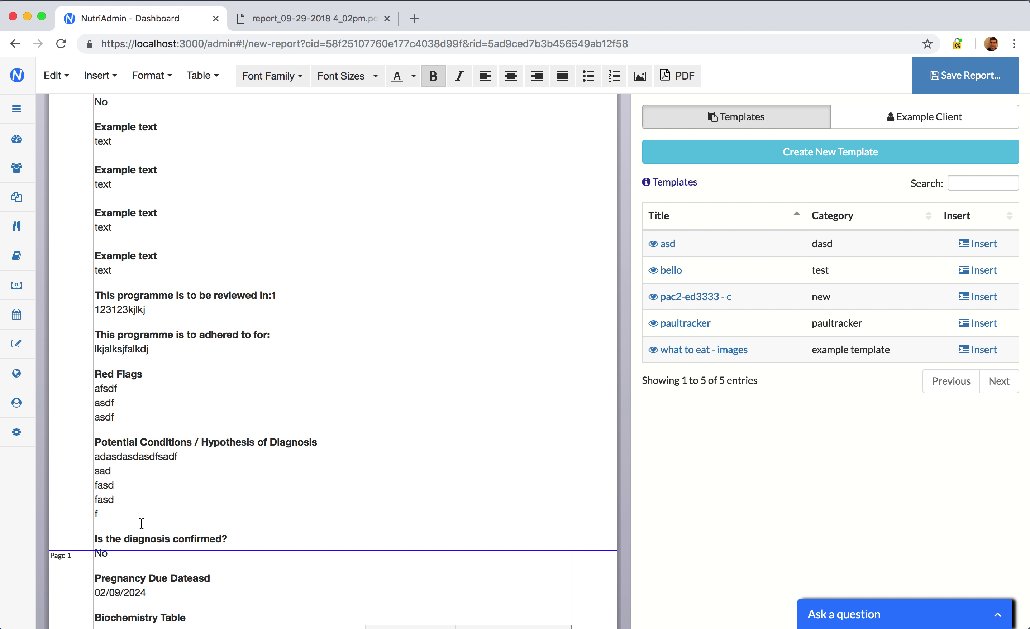
left_click(141, 523)
key("Return")
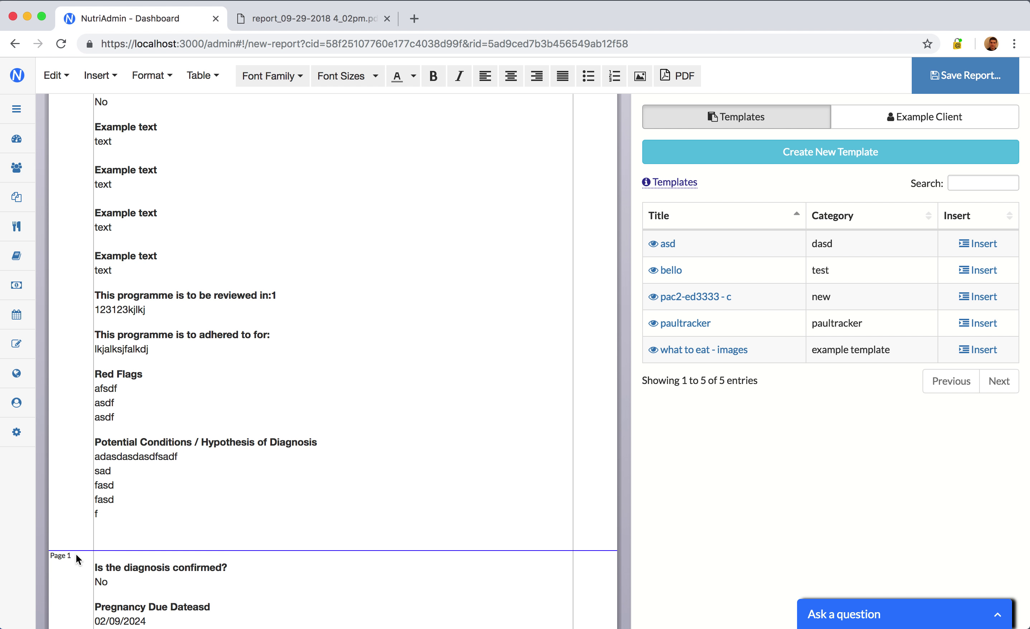
left_click(129, 526)
left_click(679, 76)
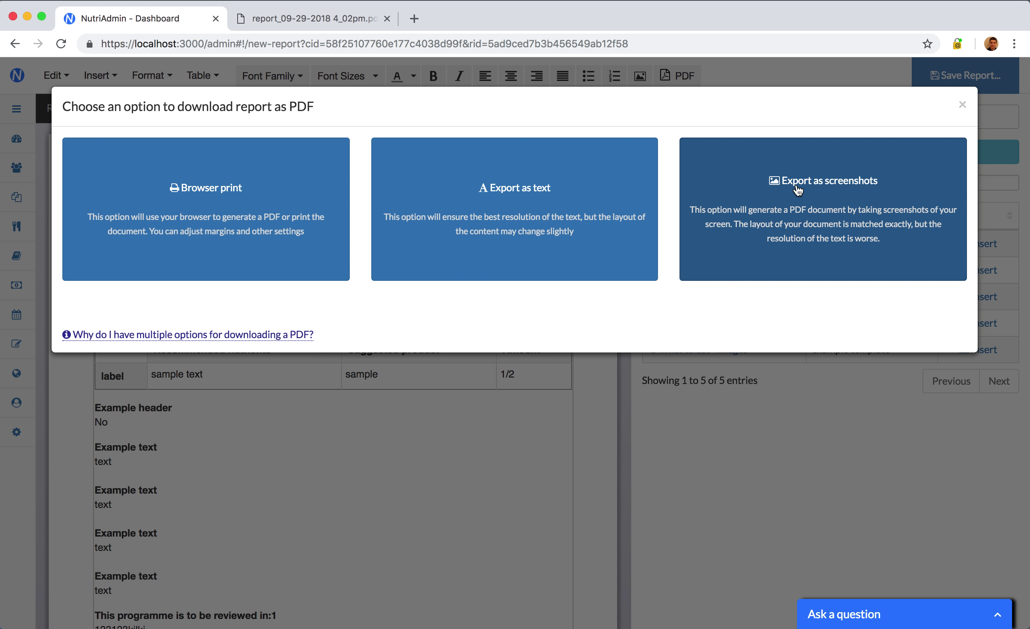
left_click(367, 382)
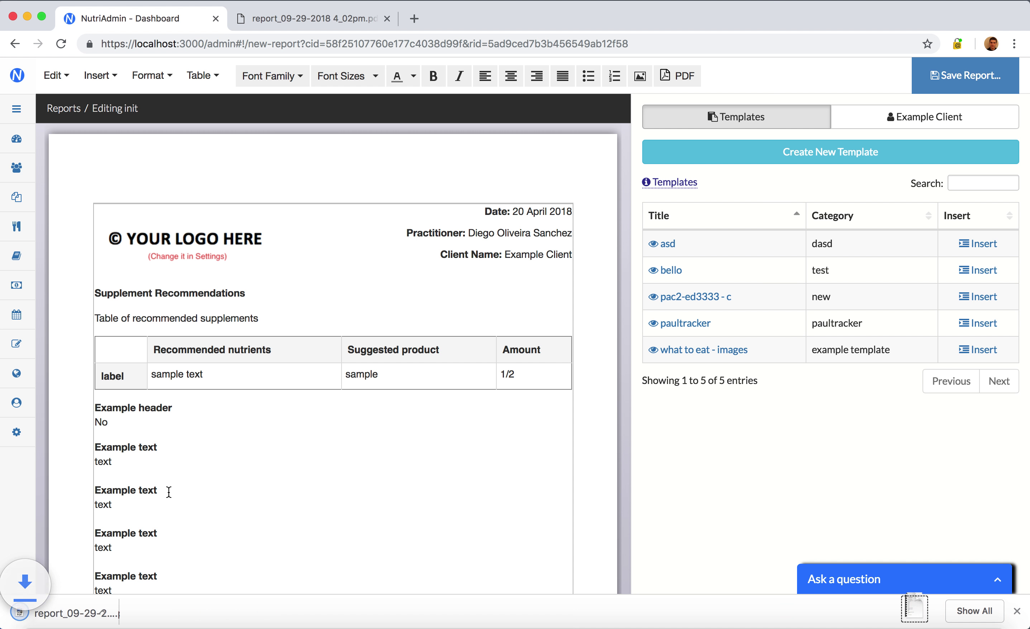
Step: Open the newly downloaded screenshot PDF and scroll through its pages to check the page break
left_click(96, 620)
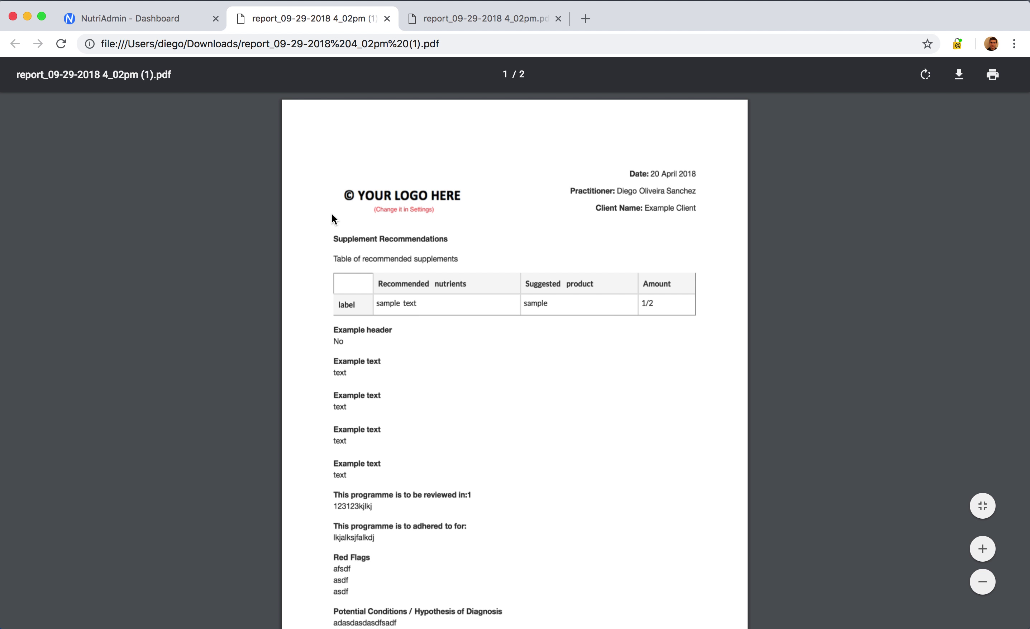
scroll(431, 467, "down", 5)
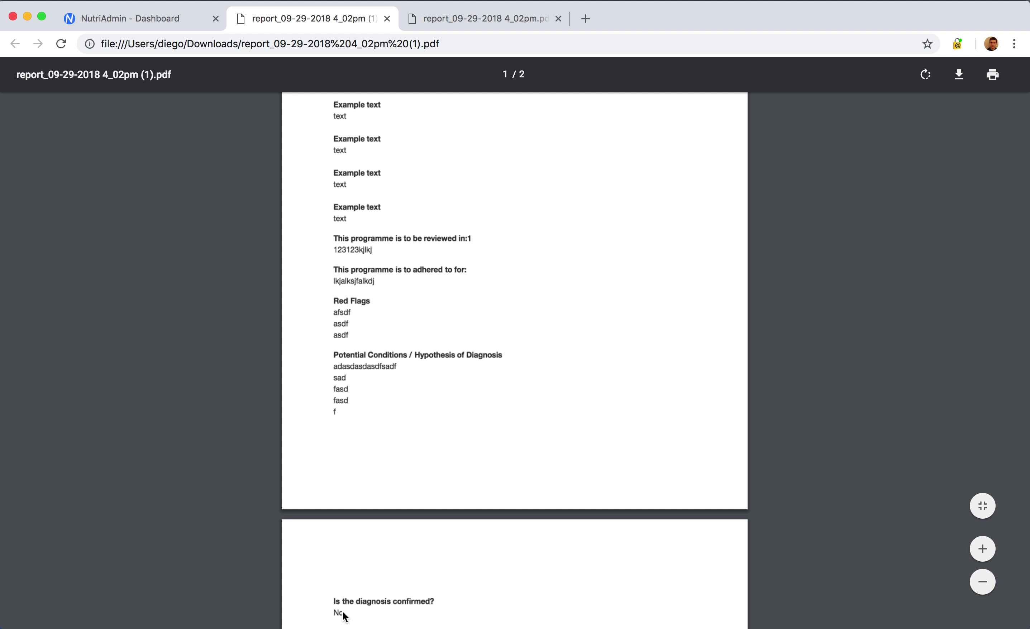
scroll(449, 310, "down", 2)
scroll(423, 274, "up", 3)
scroll(244, 360, "down", 2)
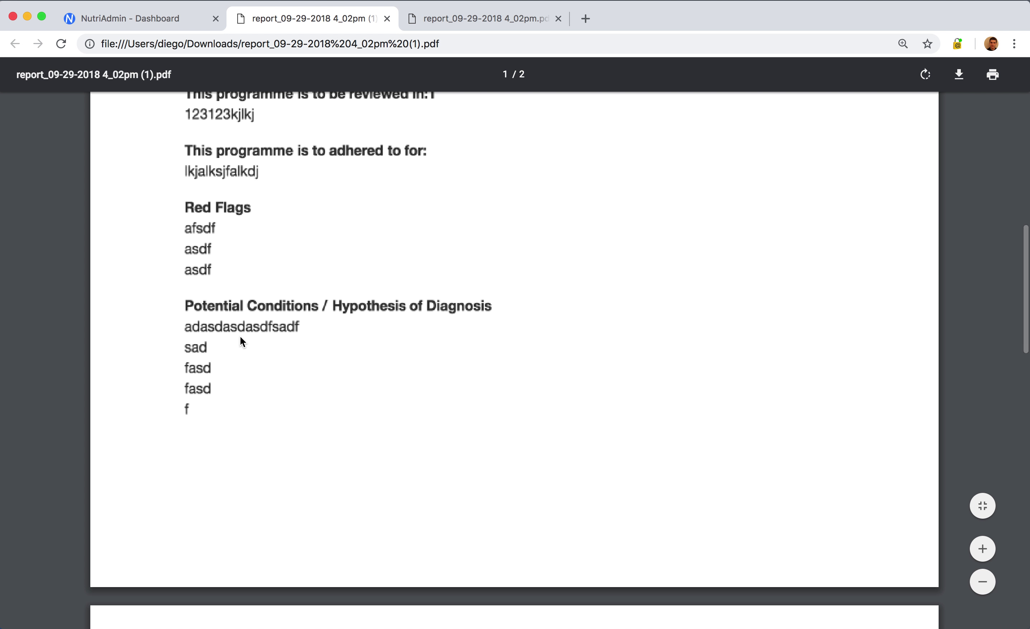
scroll(240, 337, "up", 4)
scroll(239, 336, "down", 5)
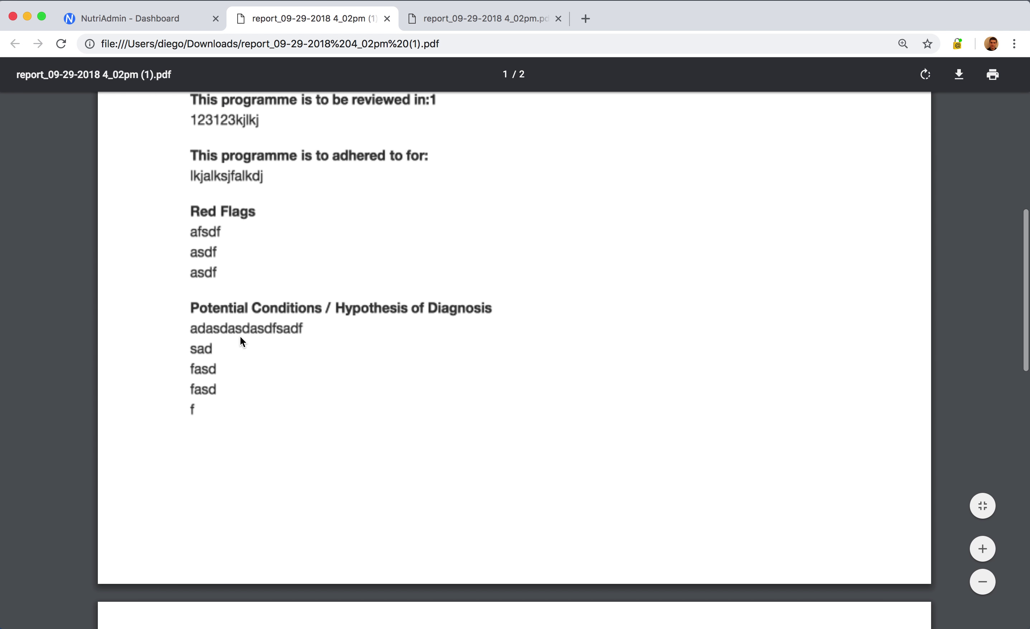
scroll(240, 336, "down", 10)
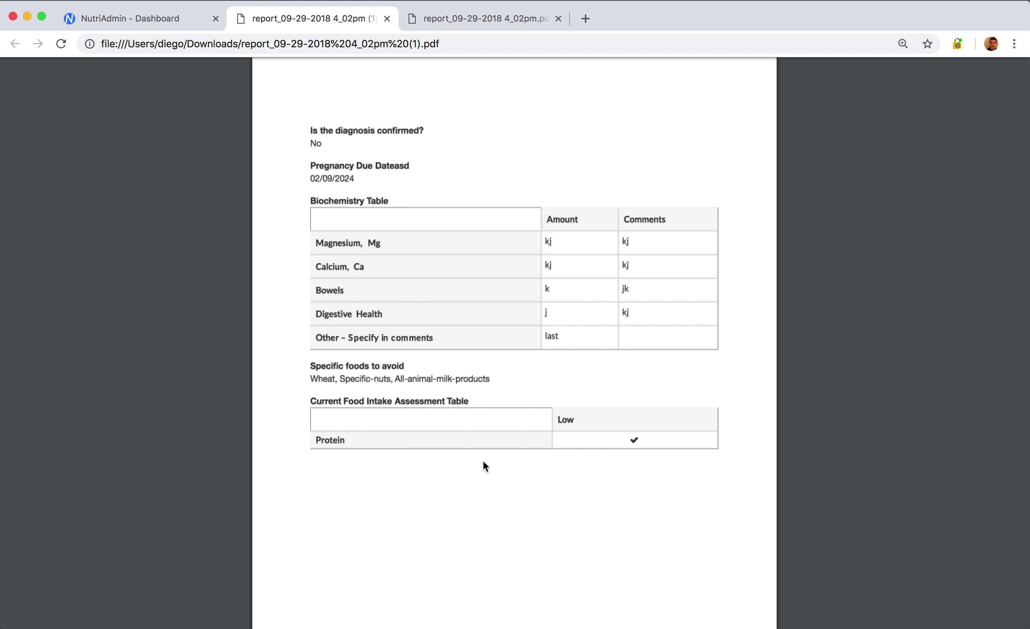
scroll(485, 465, "down", 4)
scroll(485, 465, "up", 7)
scroll(483, 461, "up", 15)
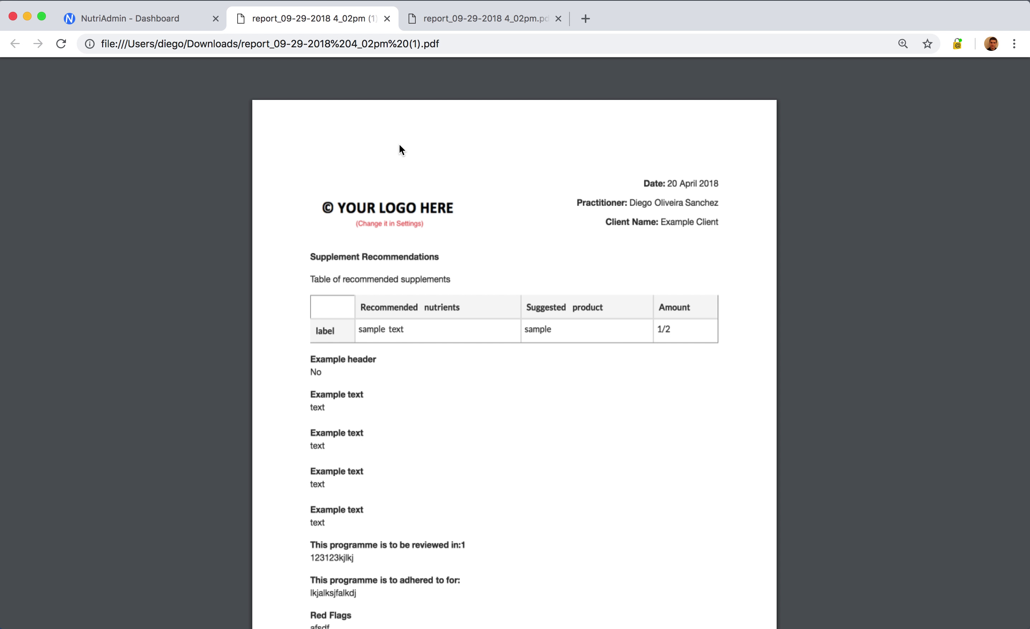
Step: Close the new screenshot PDF and then the earlier report PDF tab
mouse_move(161, 98)
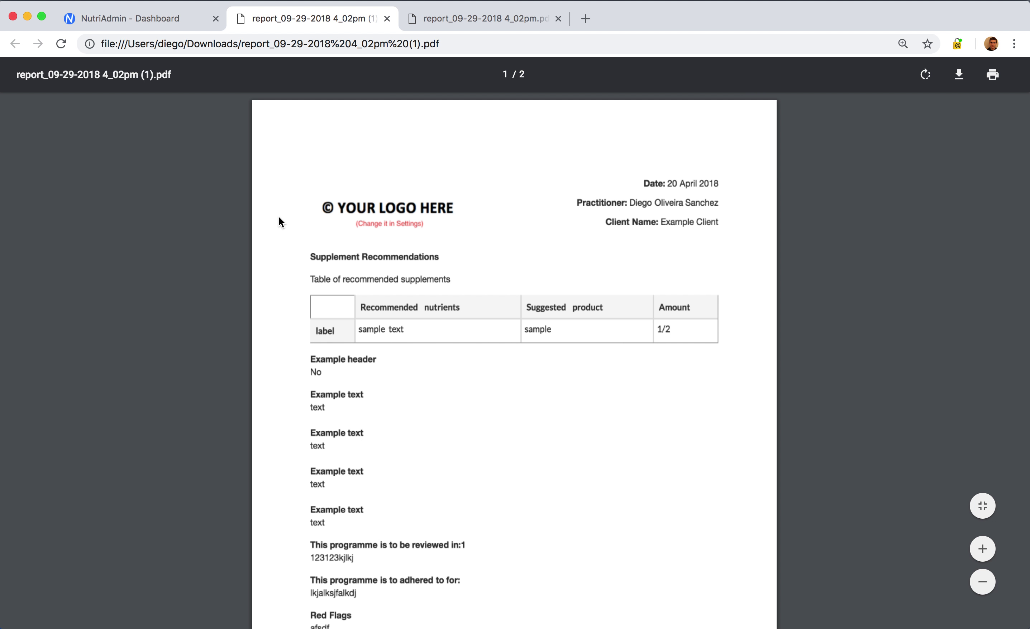
key("super+w")
left_click(343, 18)
scroll(296, 288, "up", 5)
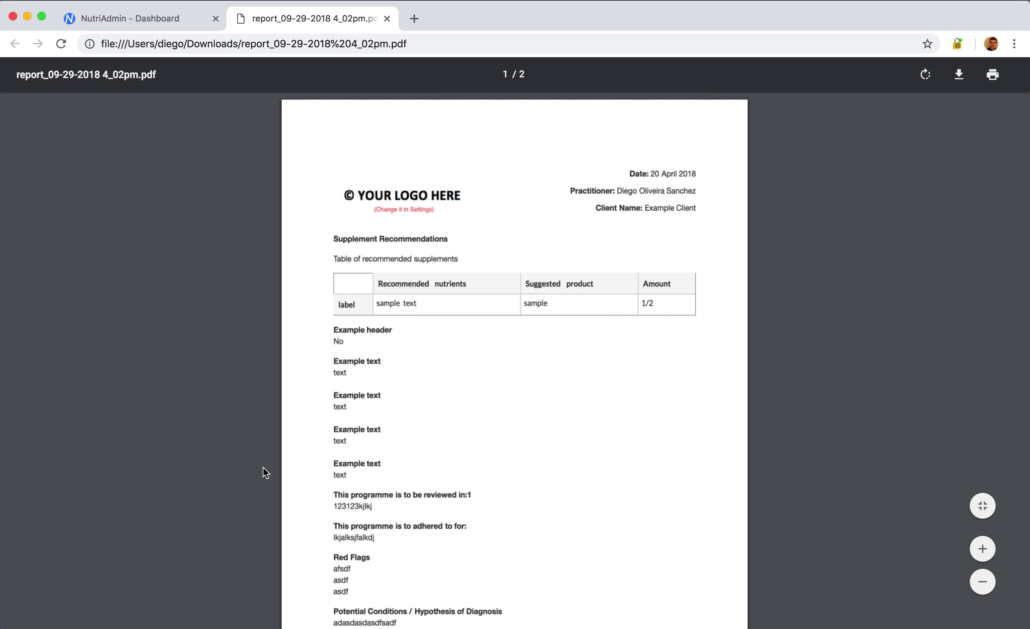
key("super+w")
Step: Bring up the report's PDF download dialog with Browser print, Export as text and Export as screenshots
left_click(680, 76)
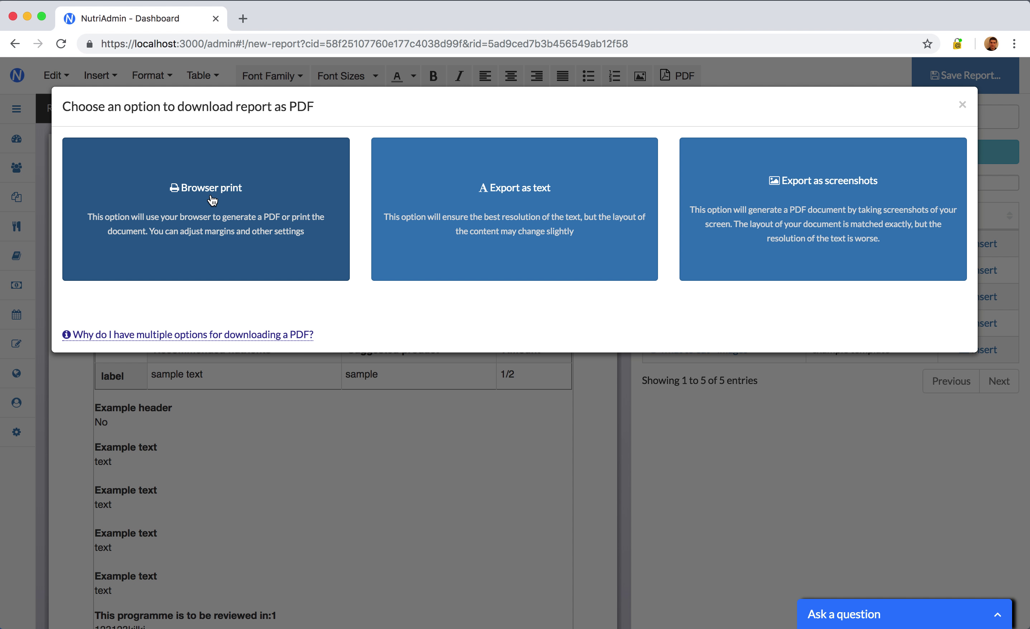